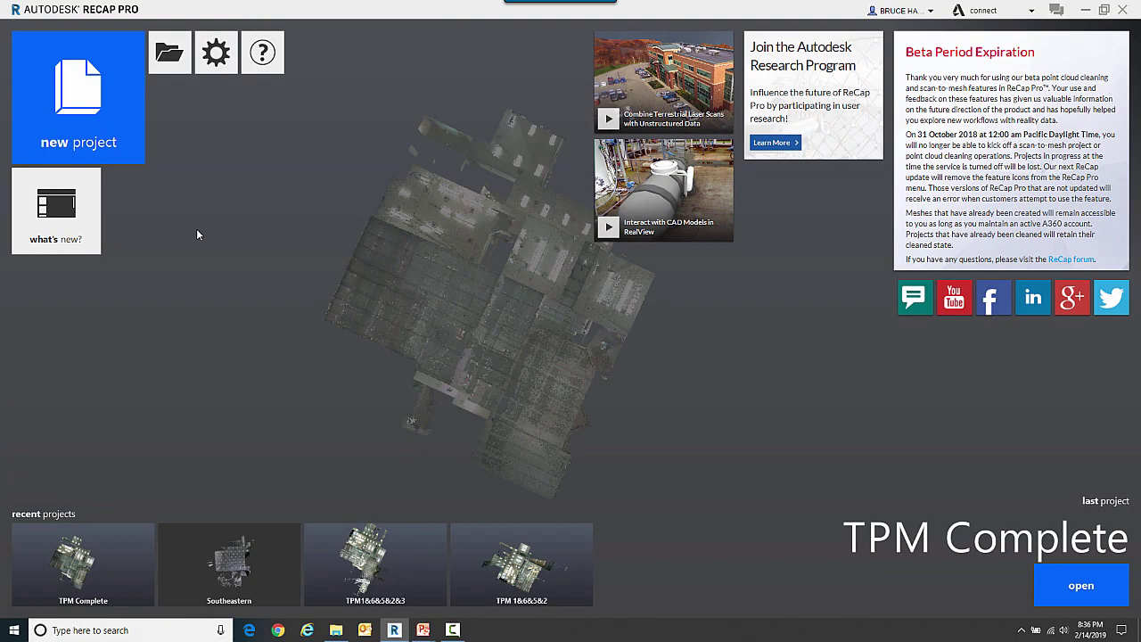
Create a new imported point-cloud project named 'Merge' in the default save folder
{"action": "left_click", "coordinate": [73, 107]}
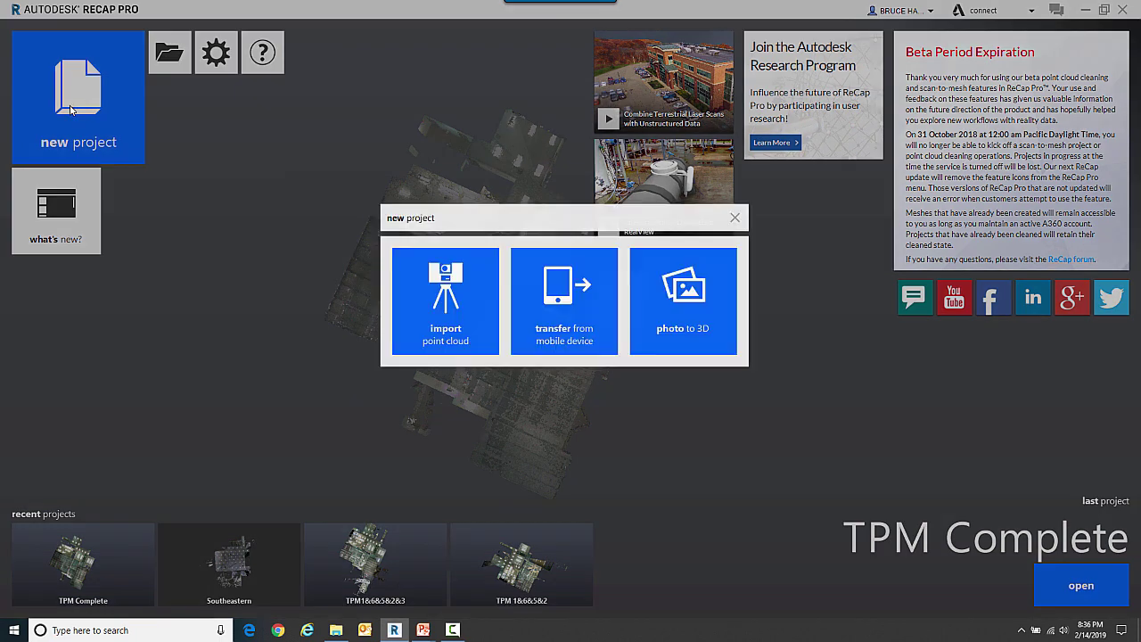
{"action": "left_click", "coordinate": [454, 310]}
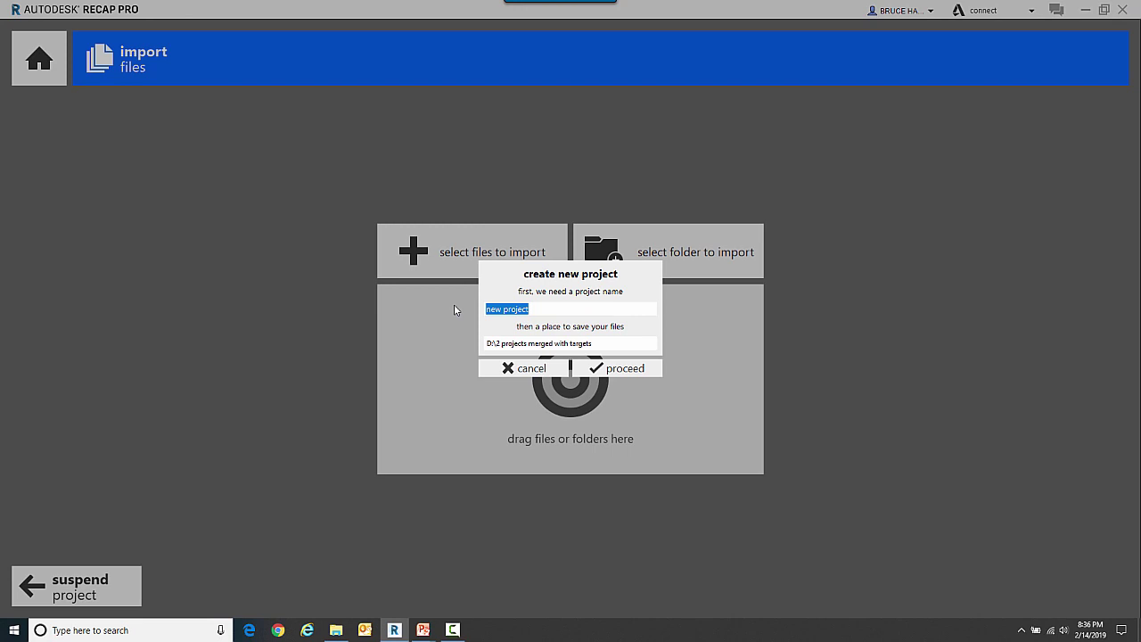
{"action": "type", "text": "Mer"}
{"action": "type", "text": "ge"}
{"action": "left_click", "coordinate": [610, 372]}
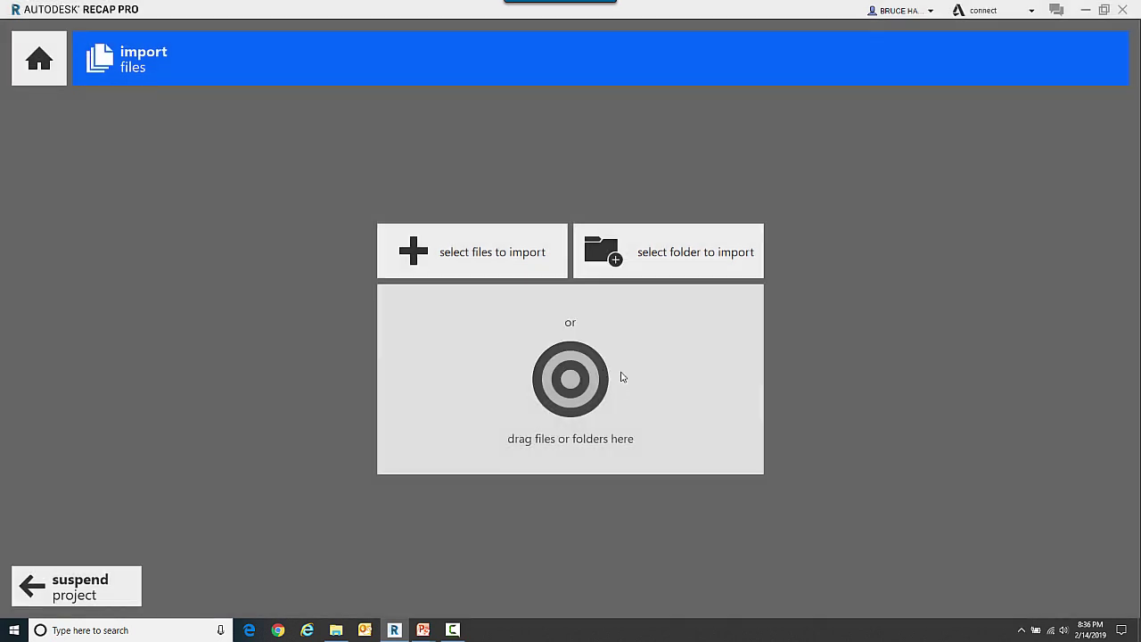
Drag tpm1.rcp and tpm2.rcp from File Explorer into Merge, importing all 19 scans
{"action": "left_click", "coordinate": [336, 629]}
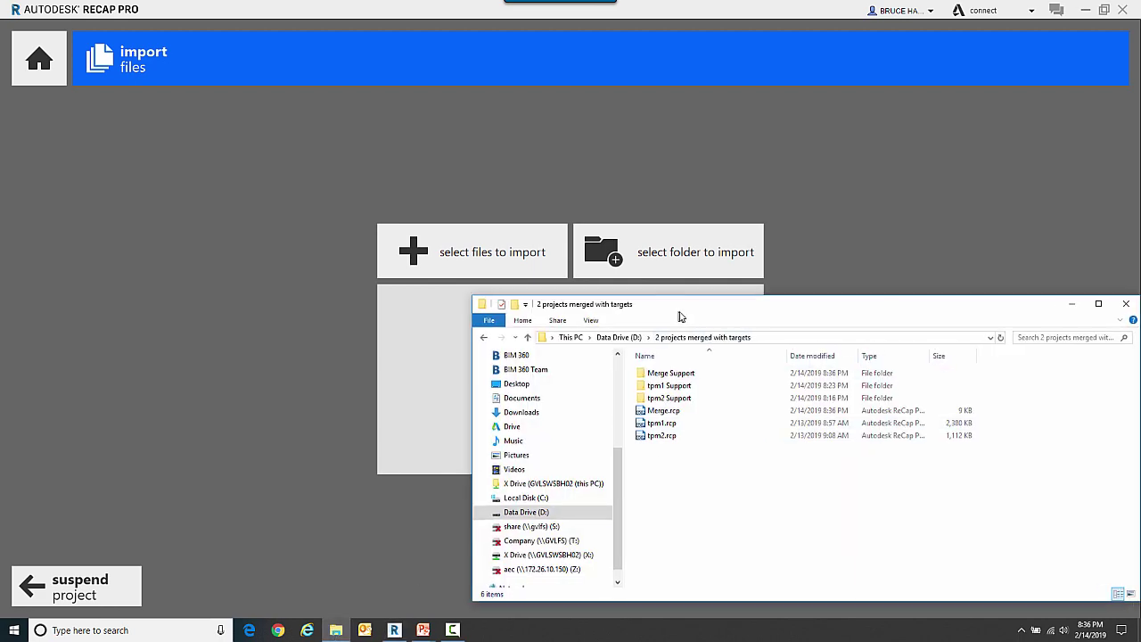
{"action": "left_click_drag", "start_coordinate": [667, 317], "coordinate": [908, 224]}
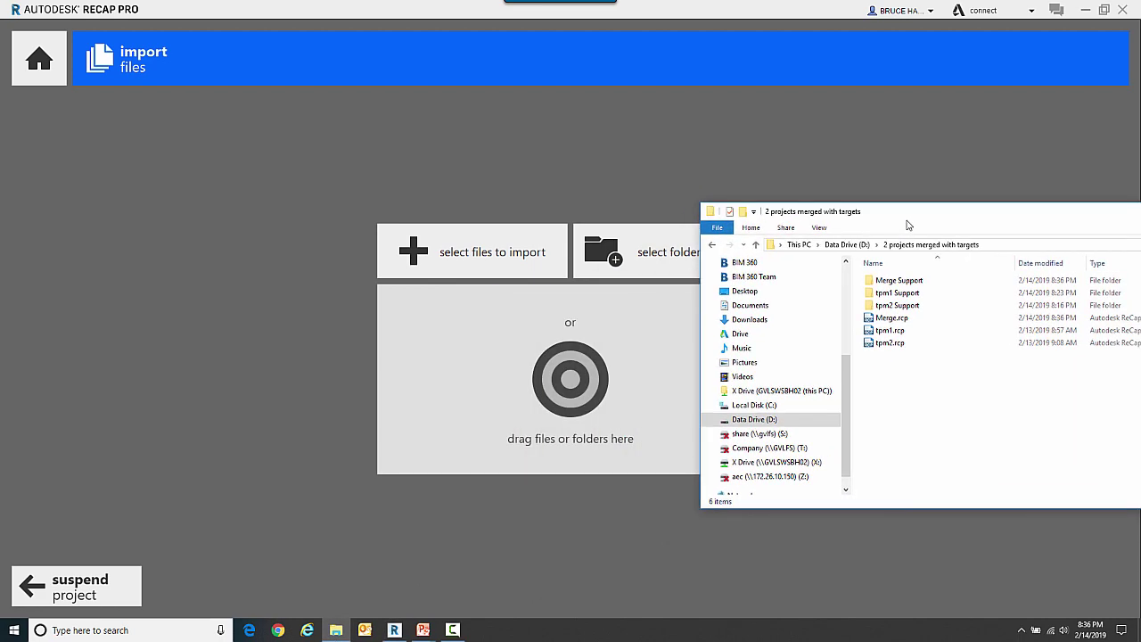
{"action": "left_click", "coordinate": [892, 332]}
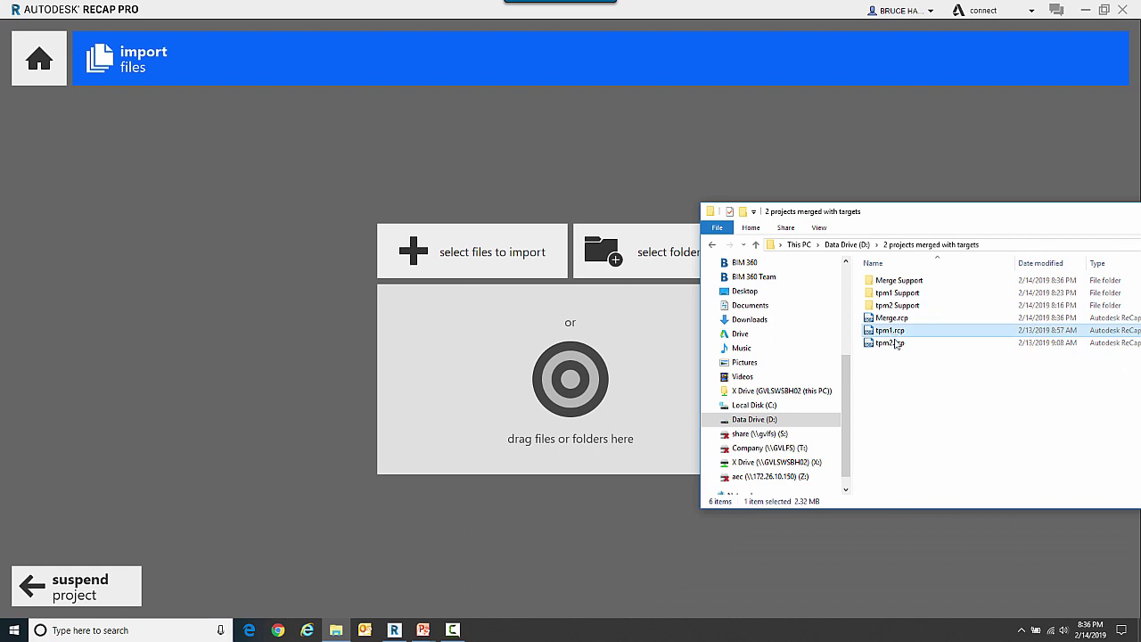
{"action": "left_click", "coordinate": [889, 344], "text": "ctrl"}
{"action": "mouse_move", "coordinate": [888, 336]}
{"action": "left_mouse_down"}
{"action": "mouse_move", "coordinate": [764, 306]}
{"action": "mouse_move", "coordinate": [564, 372]}
{"action": "left_mouse_up"}
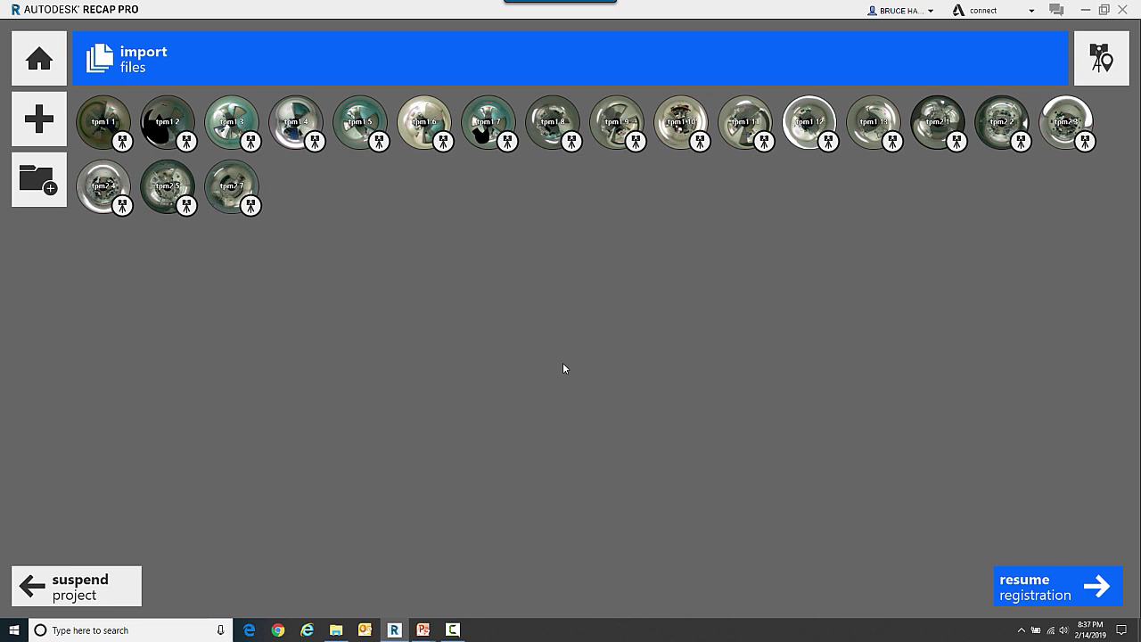
{"action": "mouse_move", "coordinate": [1058, 587]}
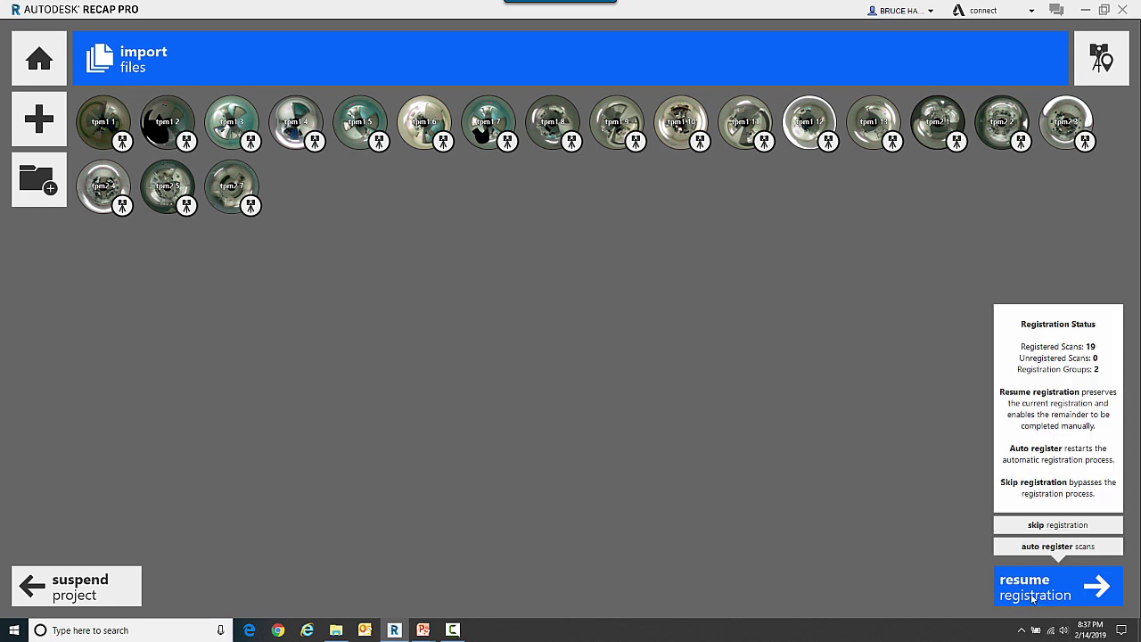
Resume registration to view a tpm1 scan beside tpm2.1
{"action": "left_click", "coordinate": [1033, 592]}
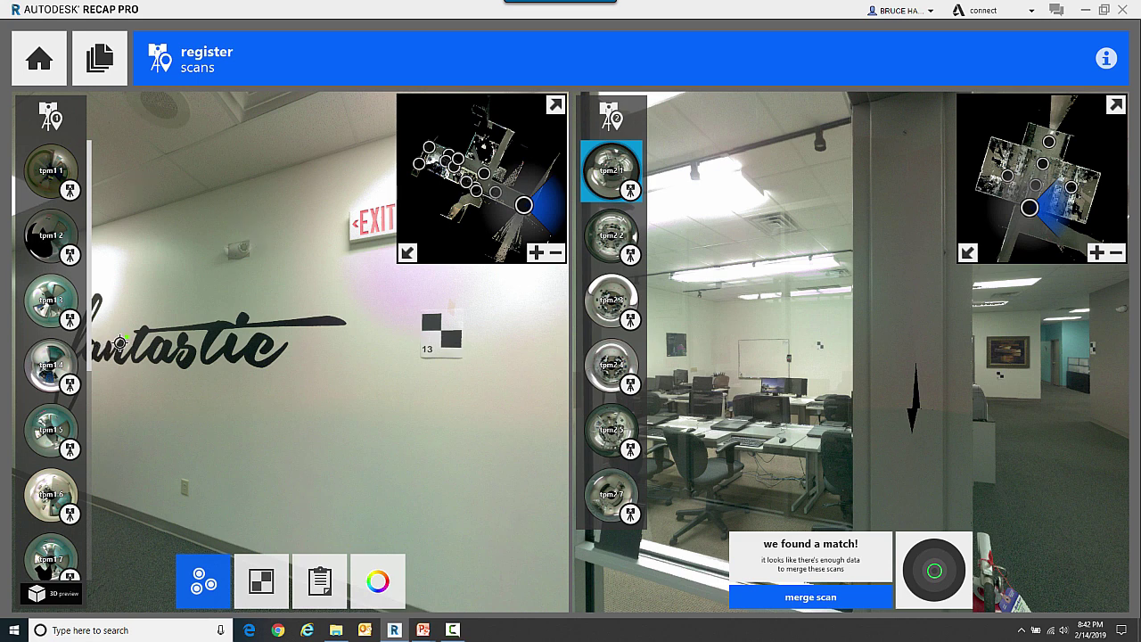
Drag through the left scan list to reach the tpm1.13 scan
{"action": "left_click_drag", "start_coordinate": [87, 287], "coordinate": [92, 503]}
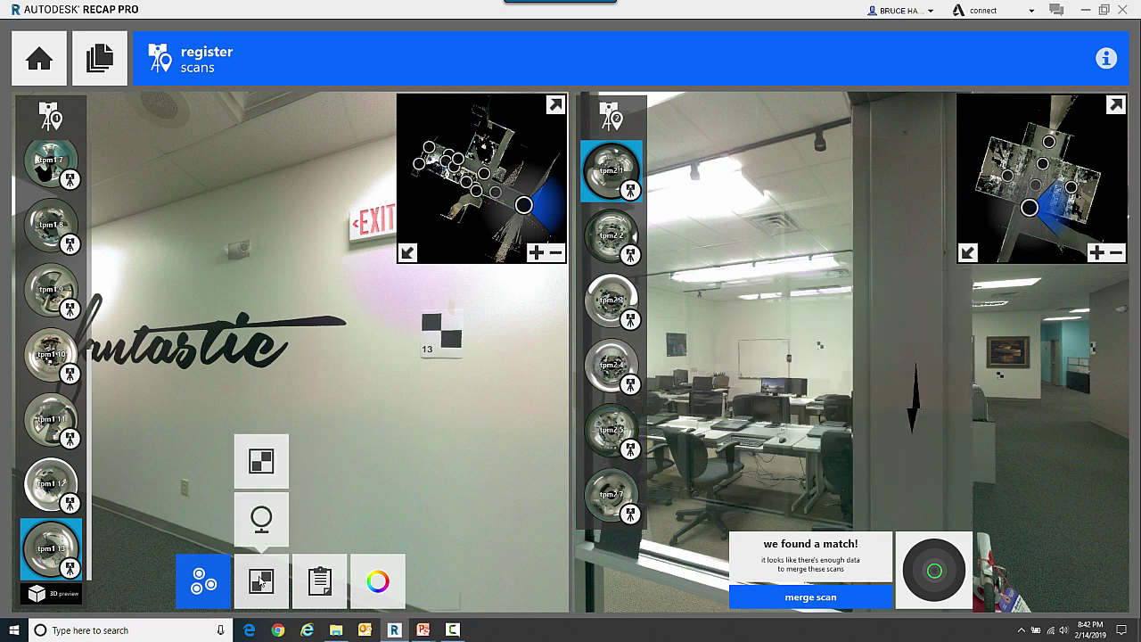
{"action": "mouse_move", "coordinate": [260, 581]}
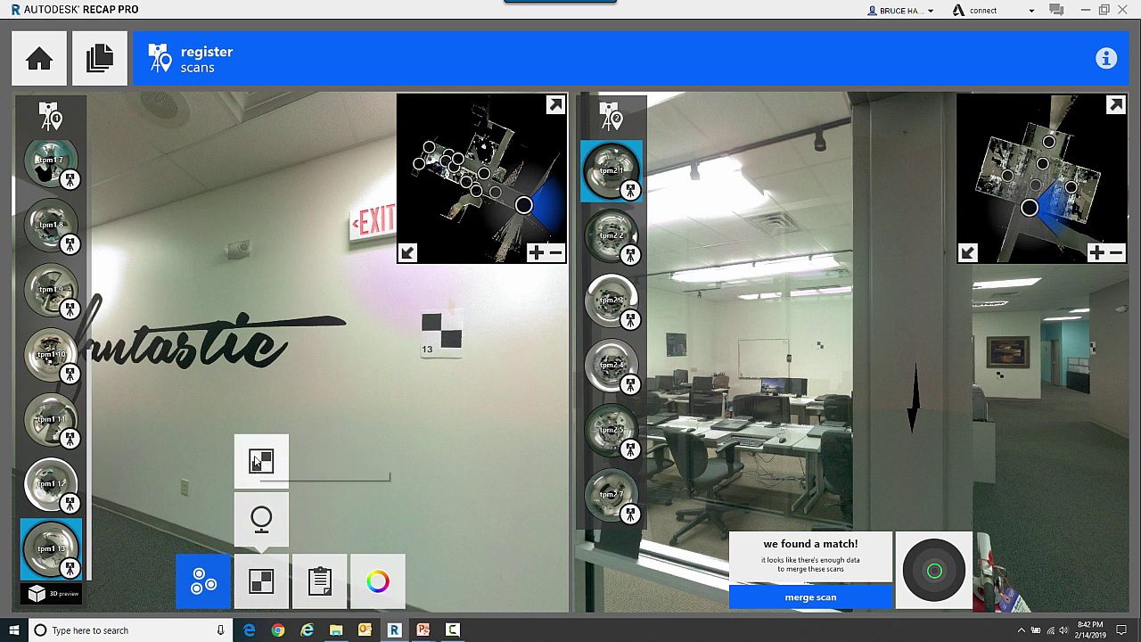
Switch to target identification and name the left scan's first checkerboard target 12
{"action": "left_click", "coordinate": [255, 457]}
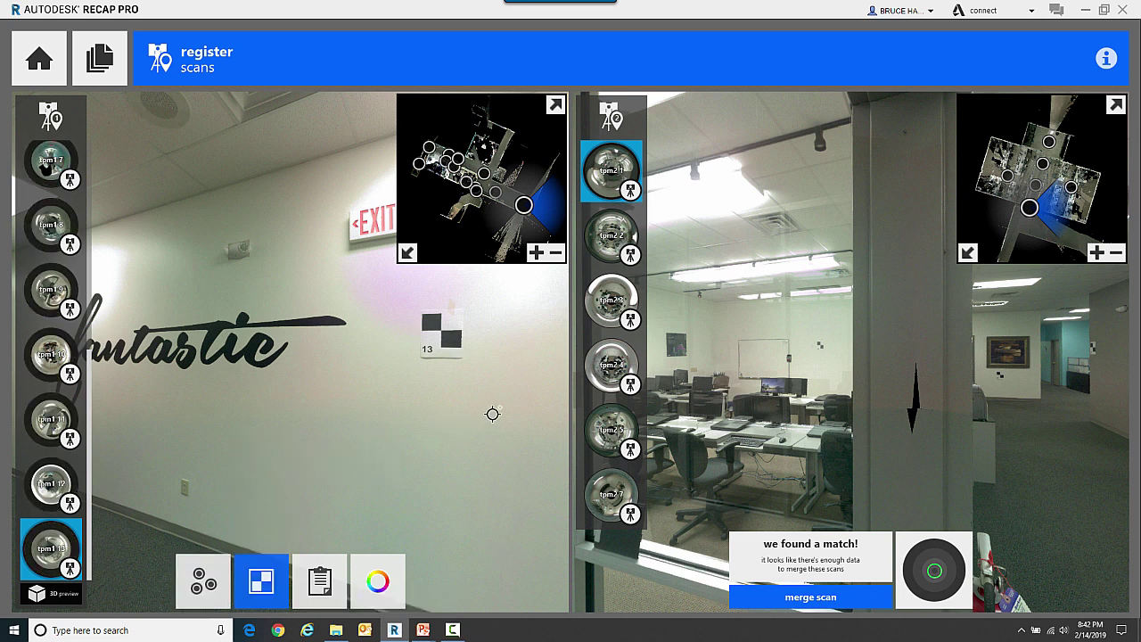
{"action": "mouse_move", "coordinate": [491, 413]}
{"action": "left_mouse_down"}
{"action": "mouse_move", "coordinate": [311, 400]}
{"action": "mouse_move", "coordinate": [288, 405]}
{"action": "mouse_move", "coordinate": [288, 428]}
{"action": "mouse_move", "coordinate": [75, 401]}
{"action": "left_mouse_up"}
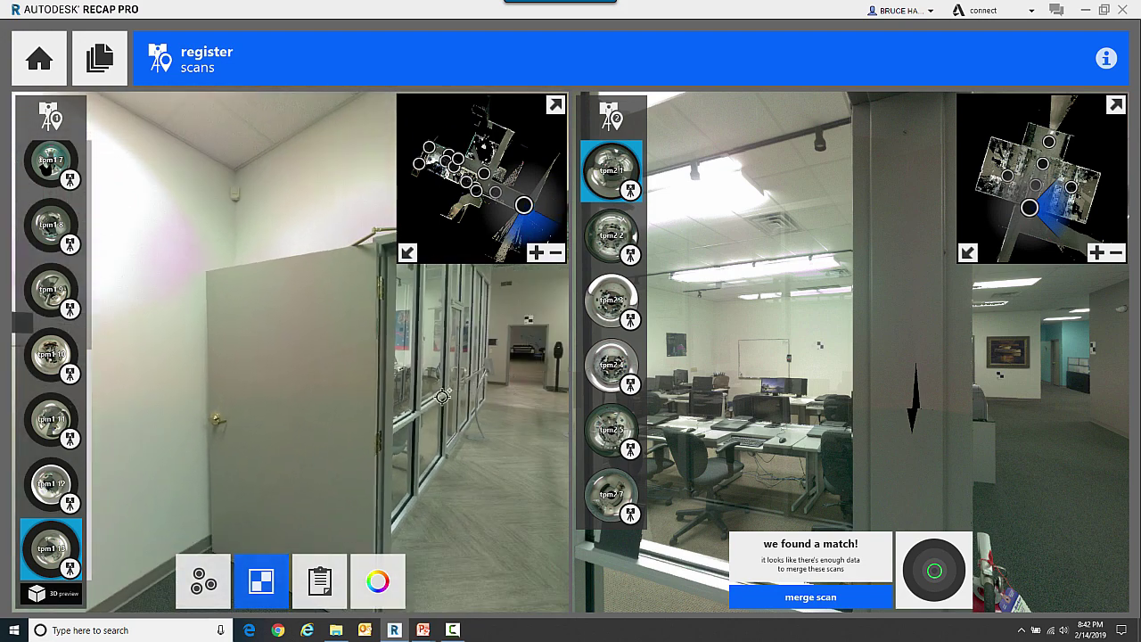
{"action": "left_click_drag", "start_coordinate": [229, 367], "coordinate": [463, 402]}
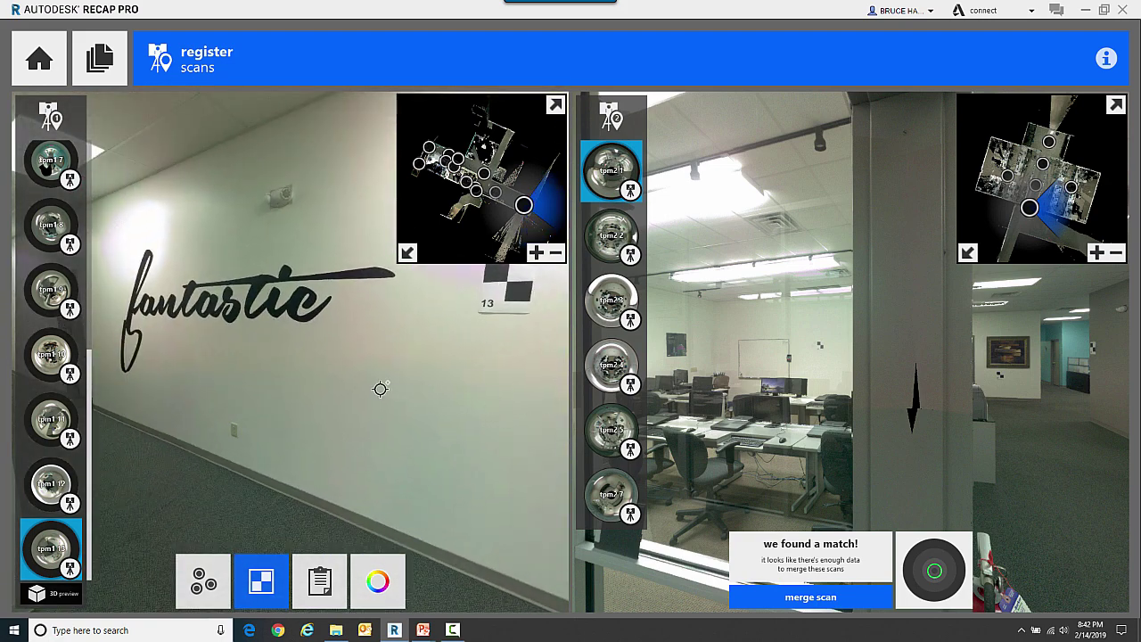
{"action": "mouse_move", "coordinate": [380, 389]}
{"action": "left_mouse_down"}
{"action": "mouse_move", "coordinate": [438, 436]}
{"action": "mouse_move", "coordinate": [548, 425]}
{"action": "mouse_move", "coordinate": [535, 424]}
{"action": "left_mouse_up"}
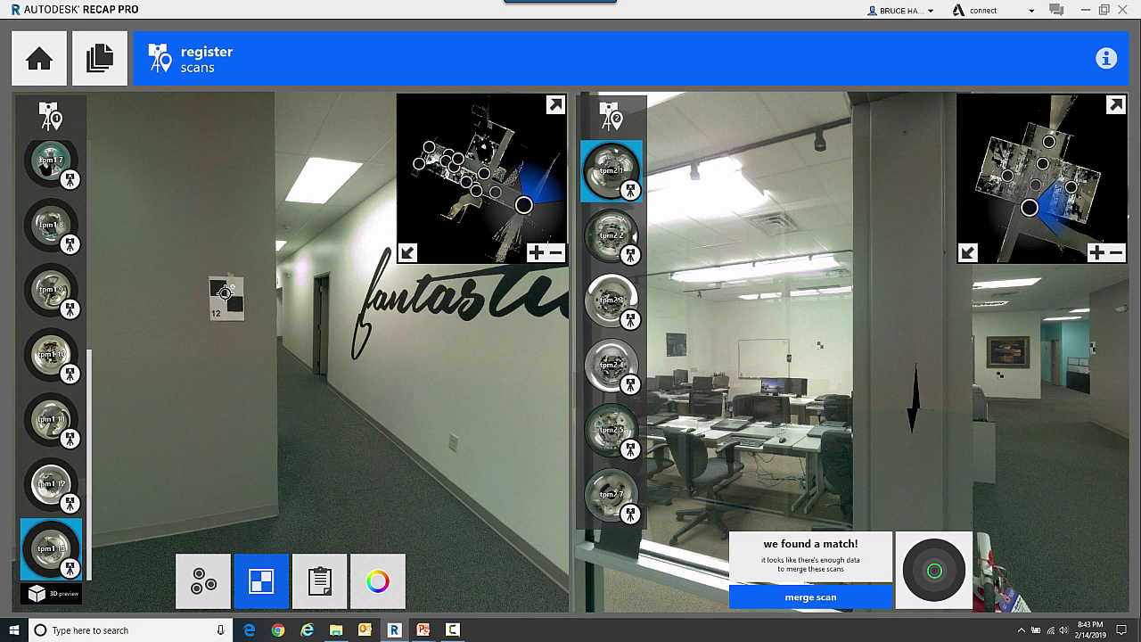
{"action": "left_click", "coordinate": [227, 295]}
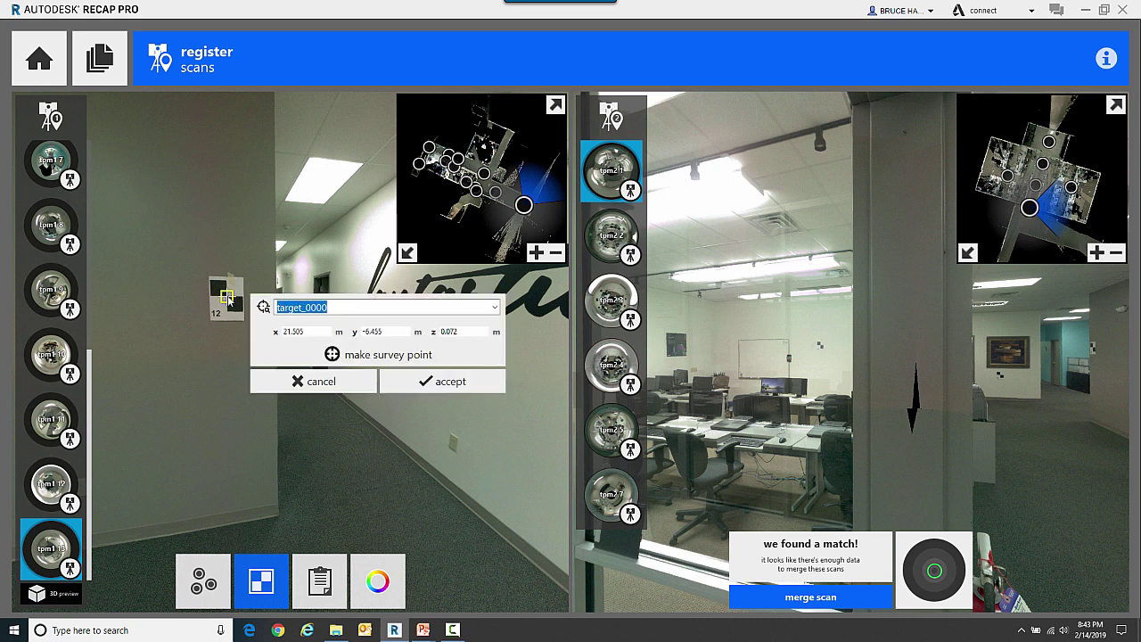
{"action": "type", "text": "12"}
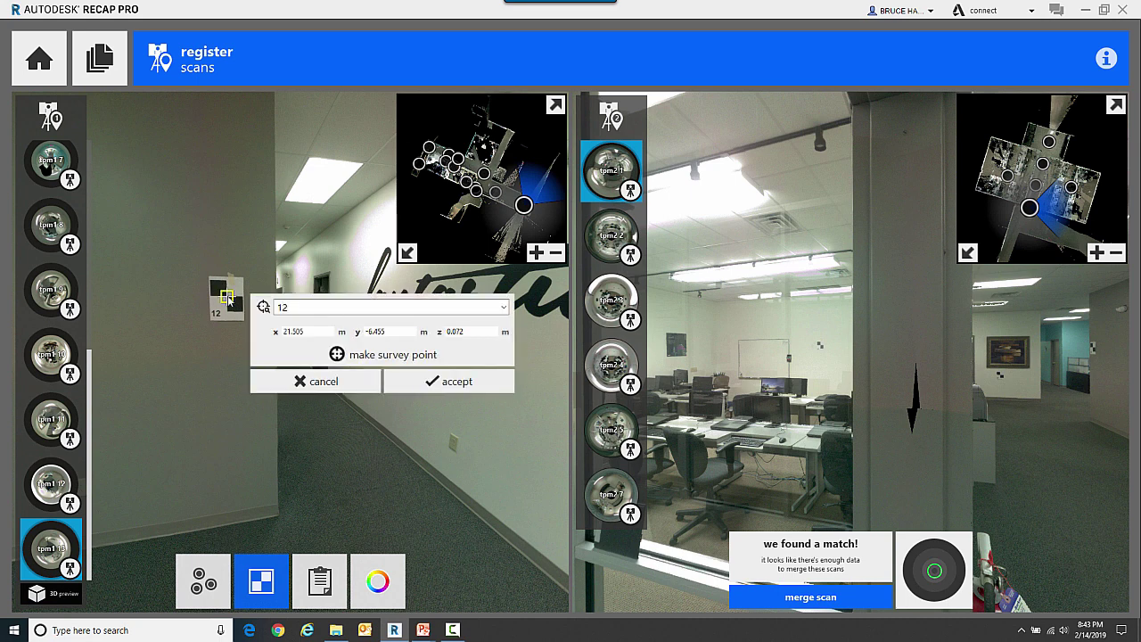
{"action": "left_click", "coordinate": [457, 383]}
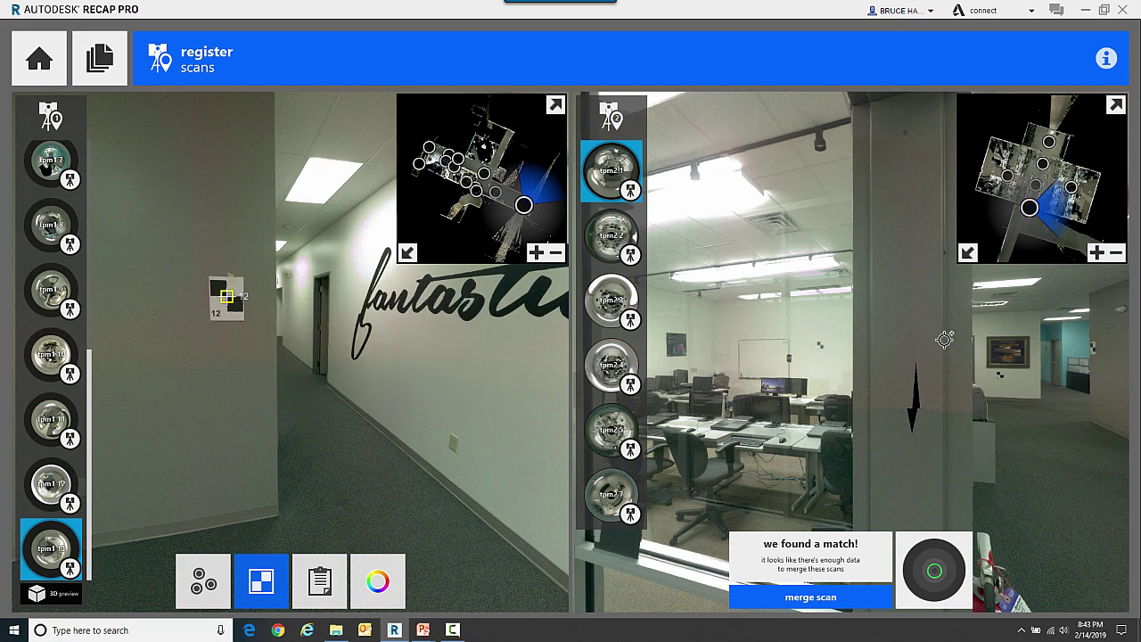
Name the checkerboard target near the EXIT sign 13 in the left scan
{"action": "left_click_drag", "start_coordinate": [486, 335], "coordinate": [262, 351]}
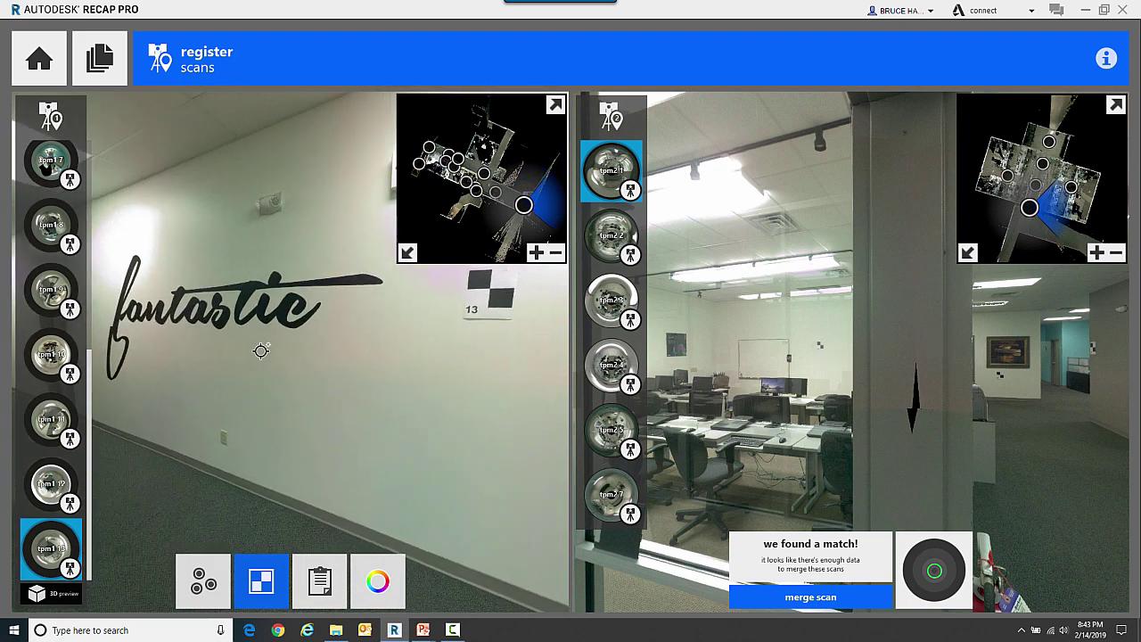
{"action": "left_click_drag", "start_coordinate": [461, 372], "coordinate": [414, 435]}
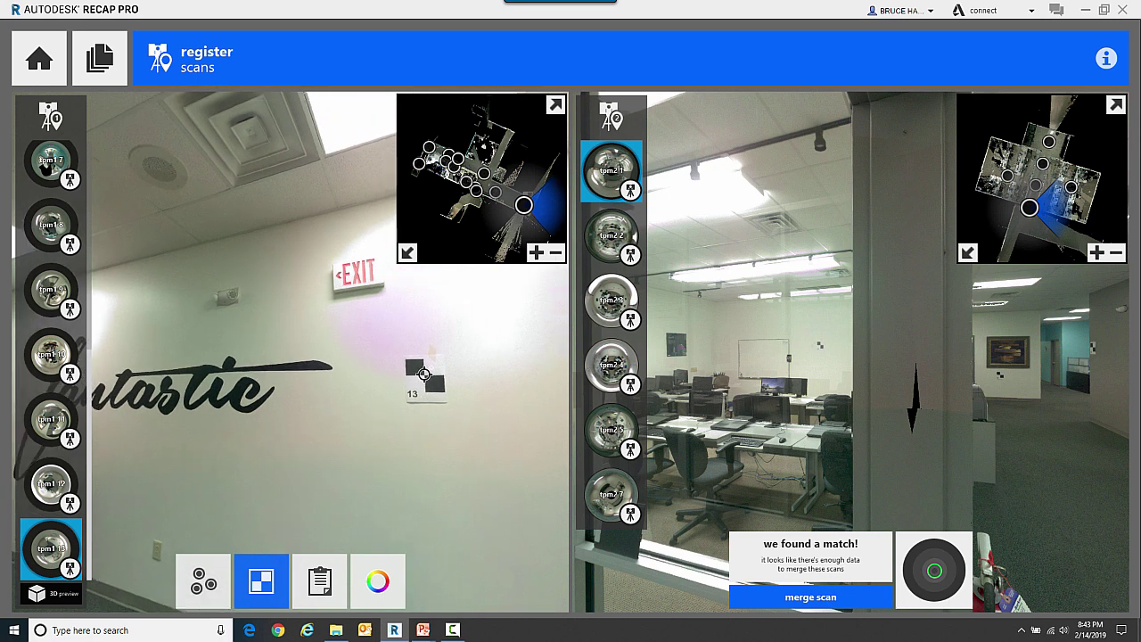
{"action": "left_click_drag", "start_coordinate": [424, 374], "coordinate": [267, 359]}
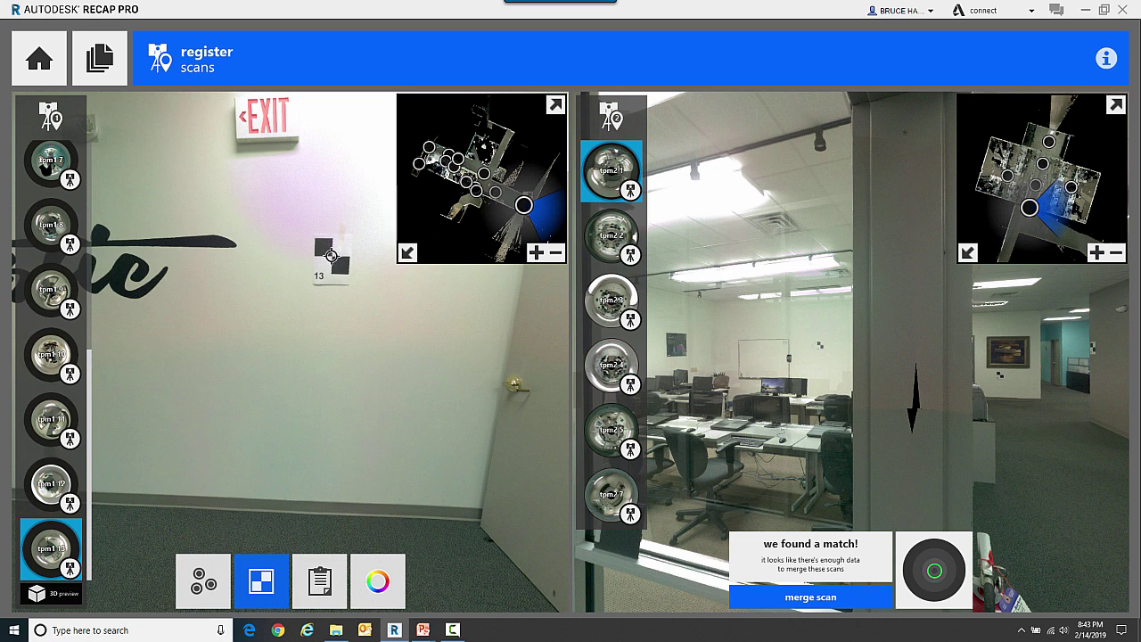
{"action": "left_click", "coordinate": [331, 256]}
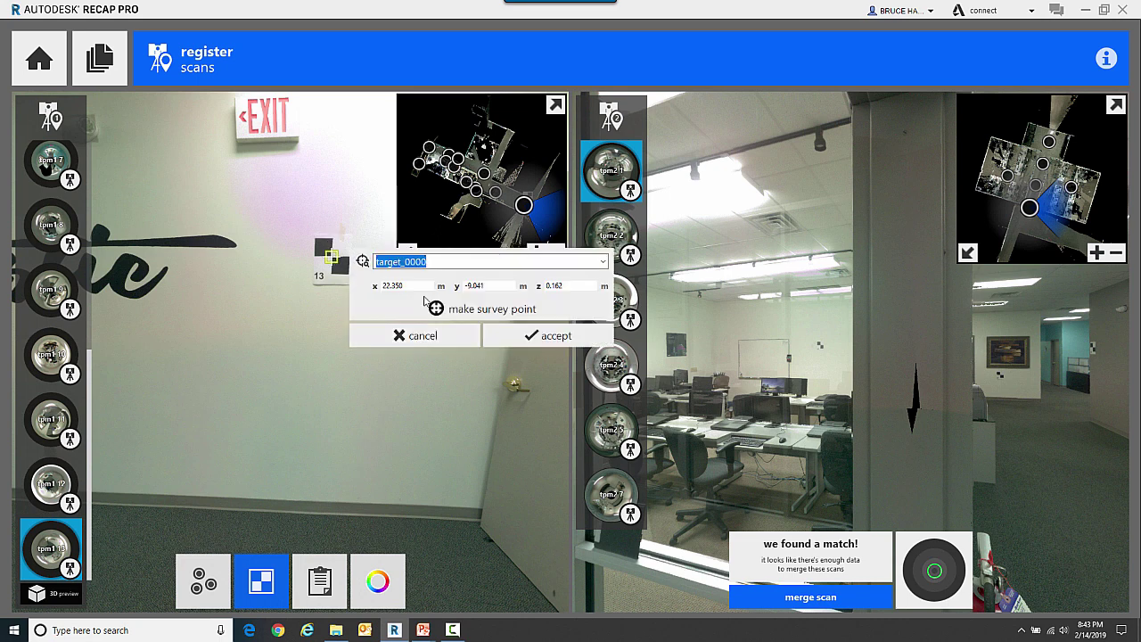
{"action": "type", "text": "13"}
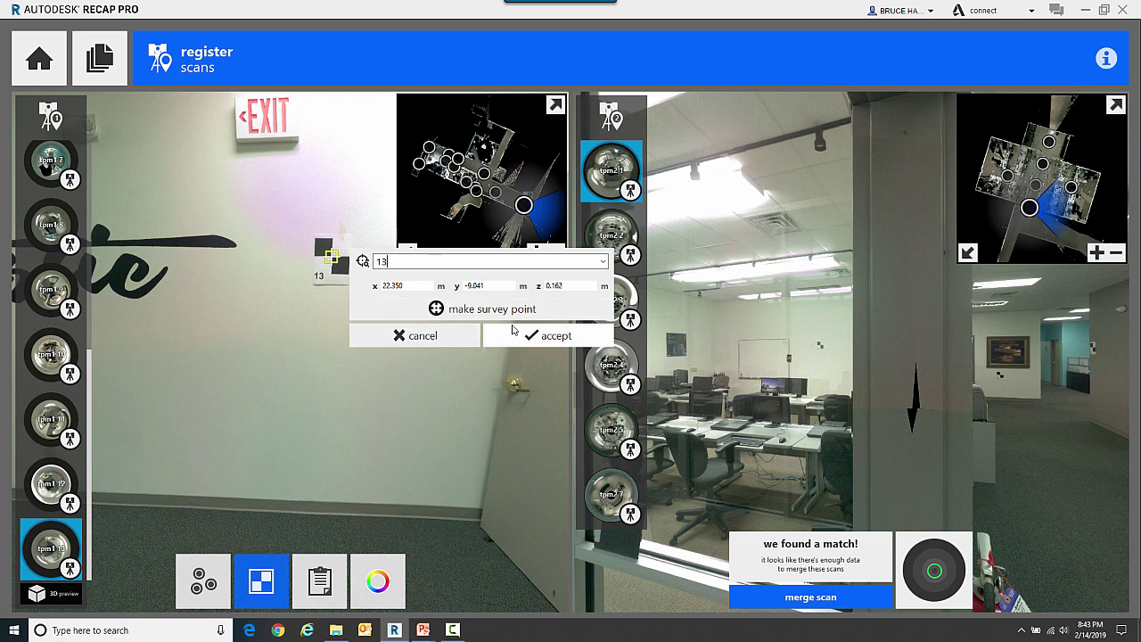
{"action": "left_click", "coordinate": [515, 332]}
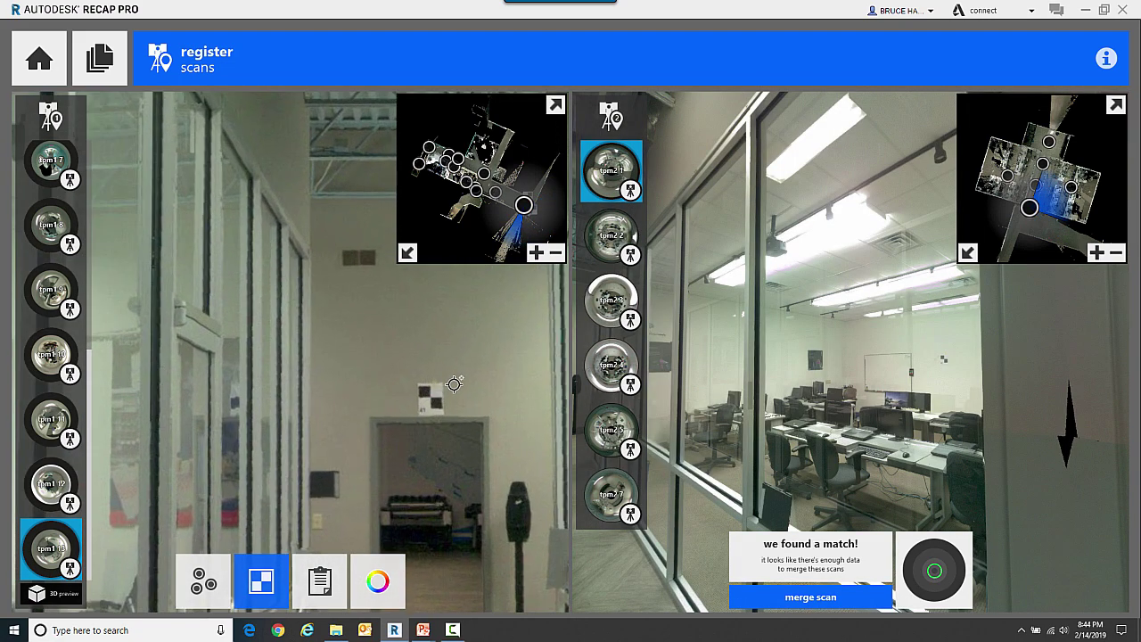
Name the target above the doorway 41 in the left scan
{"action": "scroll", "coordinate": [445, 387], "scroll_direction": "up", "scroll_amount": 2}
{"action": "scroll", "coordinate": [446, 388], "scroll_direction": "up", "scroll_amount": 1}
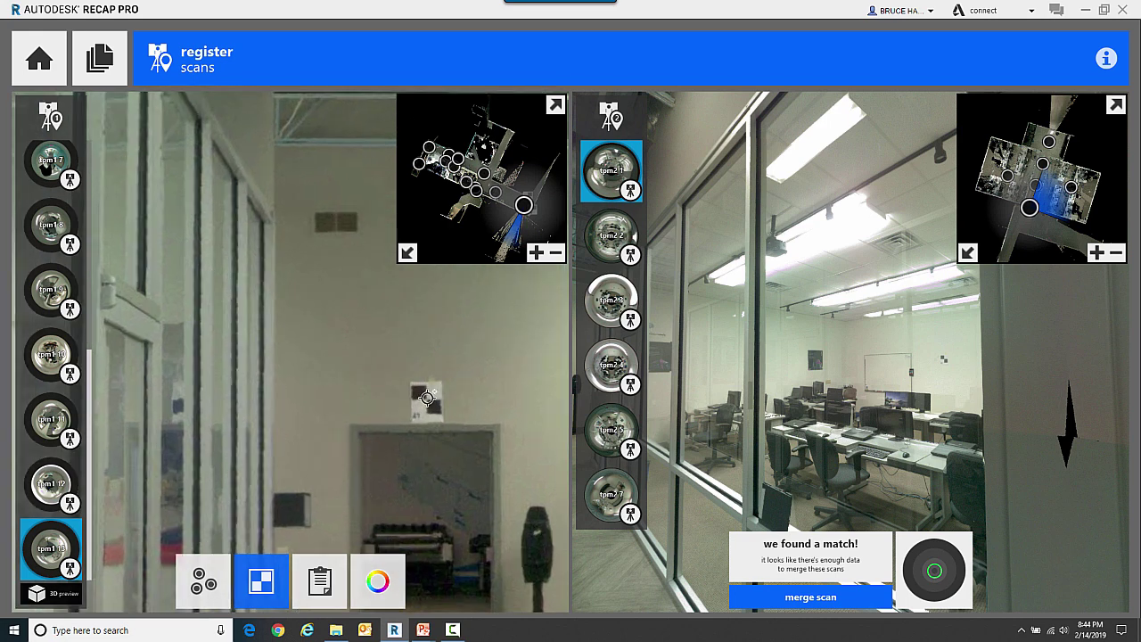
{"action": "left_click", "coordinate": [427, 397]}
{"action": "type", "text": "4"}
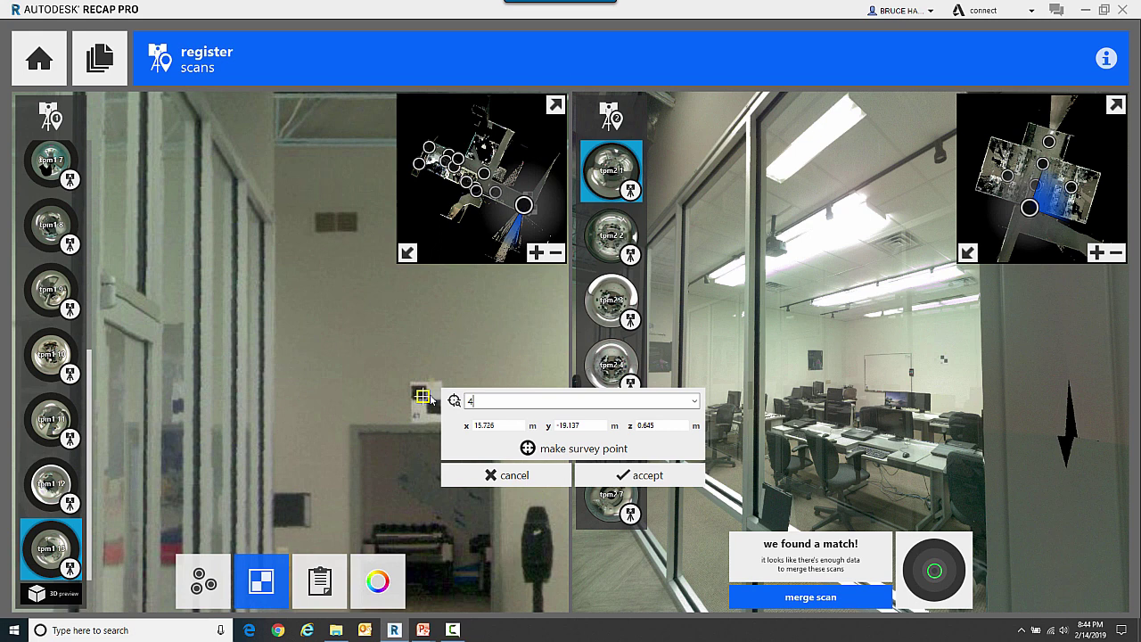
{"action": "type", "text": "1"}
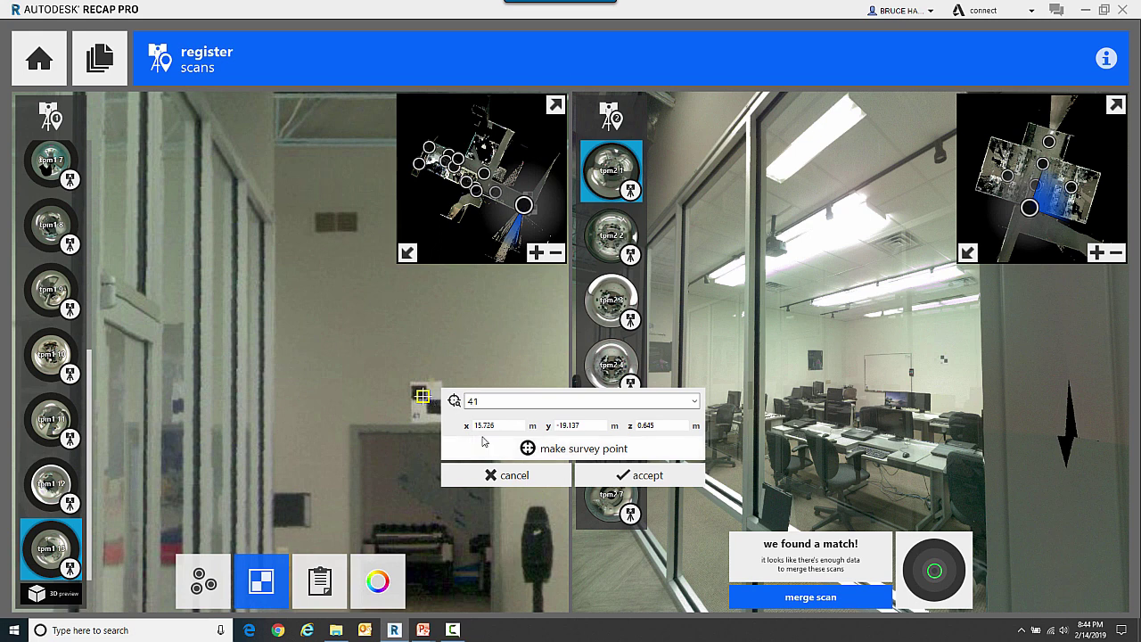
{"action": "left_click", "coordinate": [620, 477]}
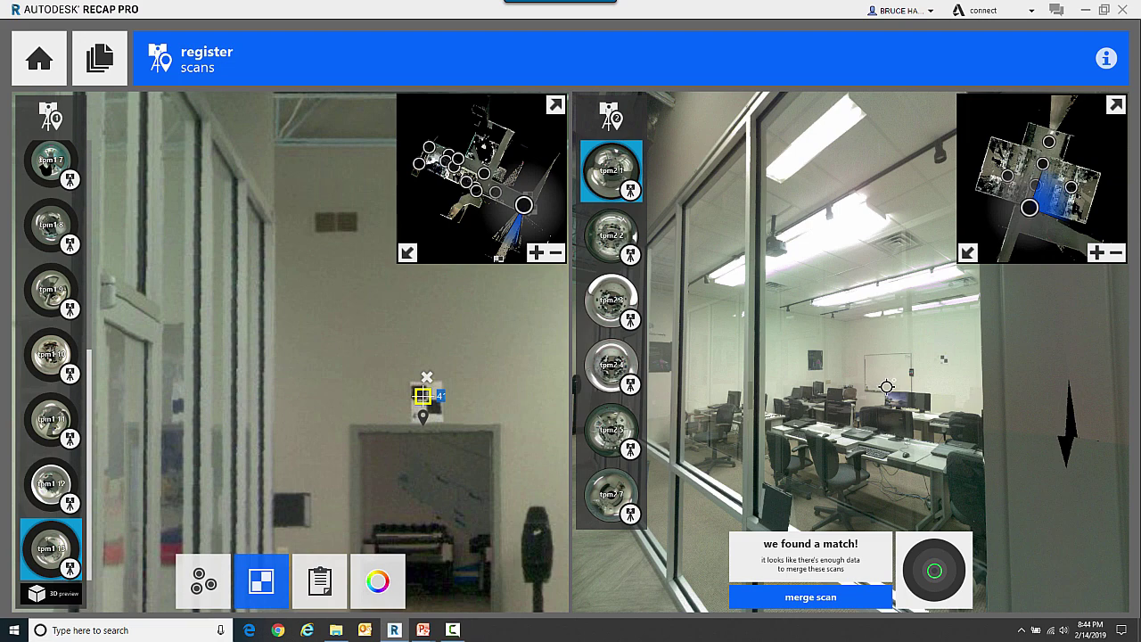
Mark and name the grey-wall checkerboard target in the tpm2.1 scan
{"action": "left_click_drag", "start_coordinate": [882, 383], "coordinate": [610, 426]}
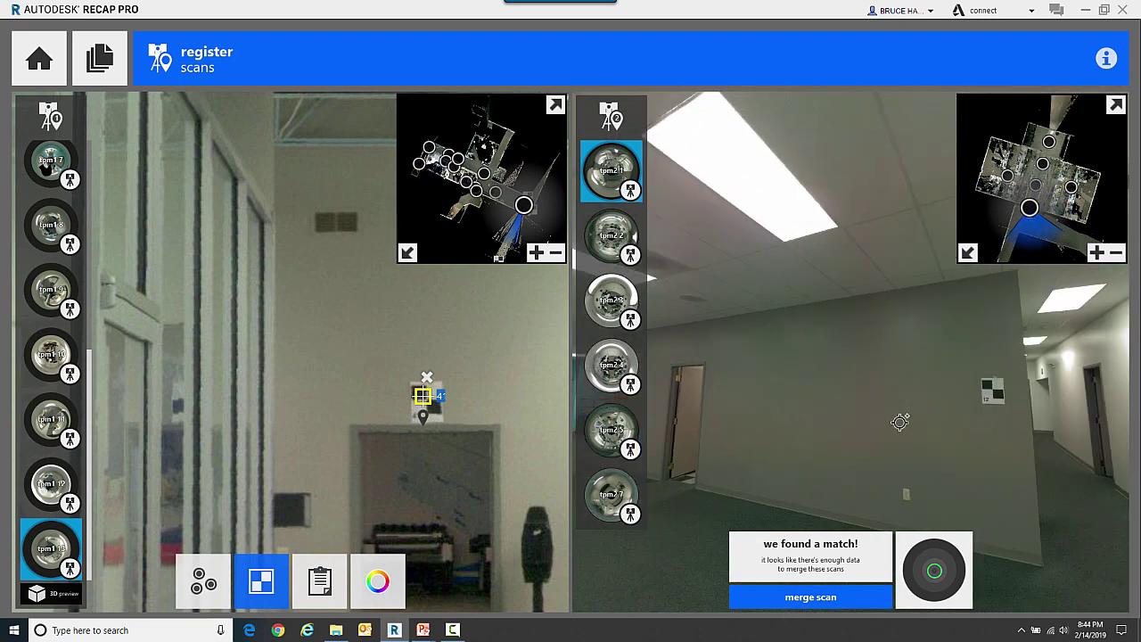
{"action": "left_click_drag", "start_coordinate": [900, 422], "coordinate": [818, 400]}
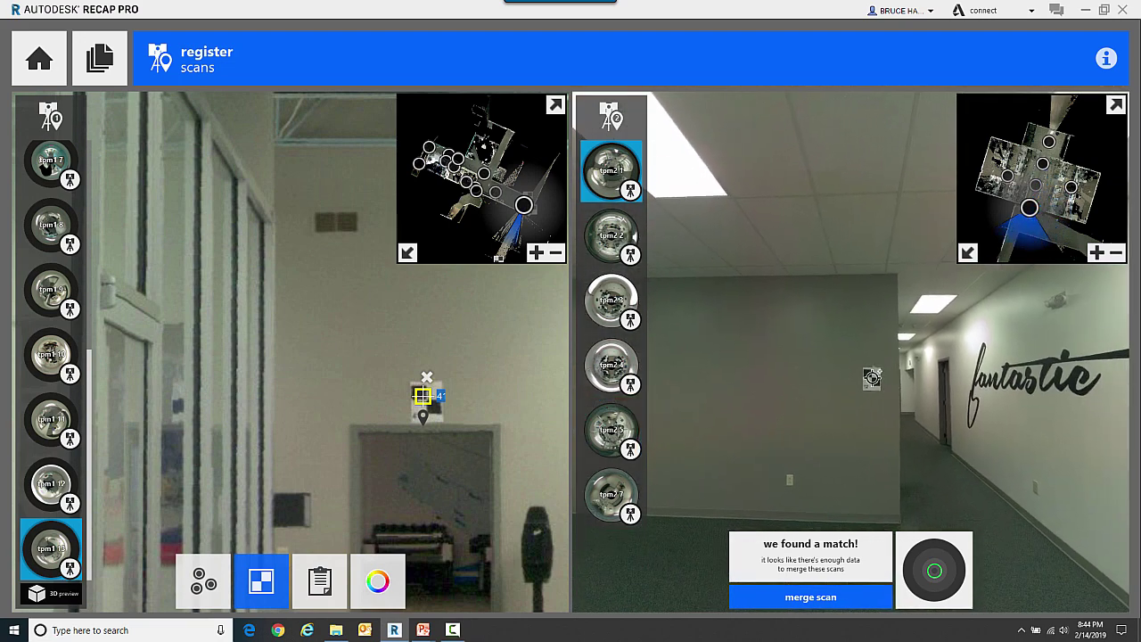
{"action": "left_click", "coordinate": [872, 378]}
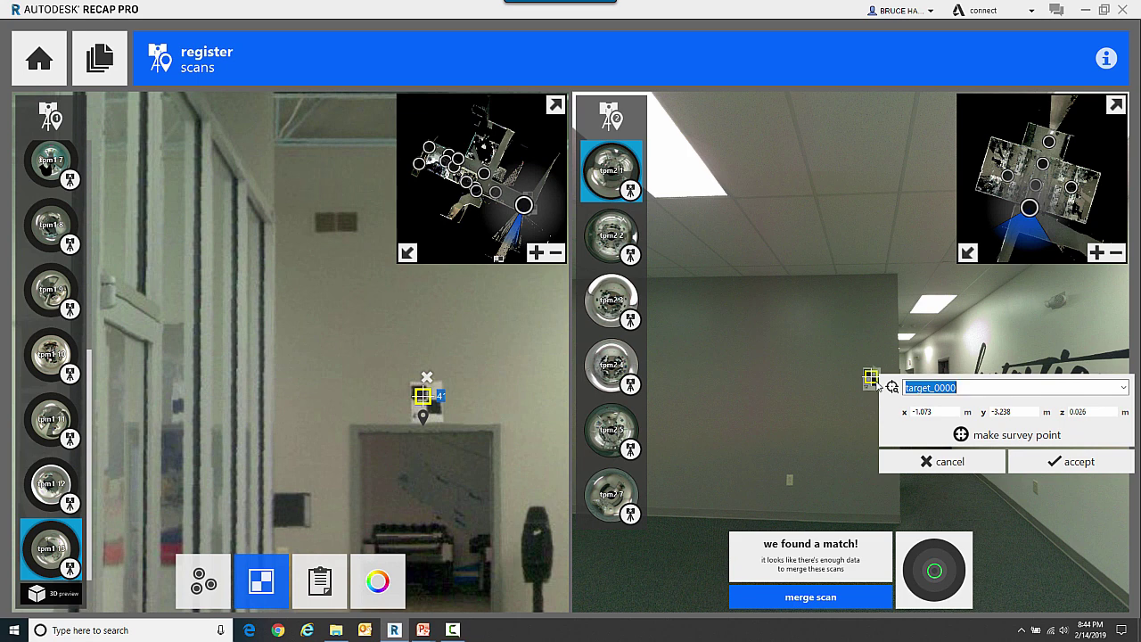
{"action": "type", "text": "4"}
{"action": "left_click", "coordinate": [1049, 464]}
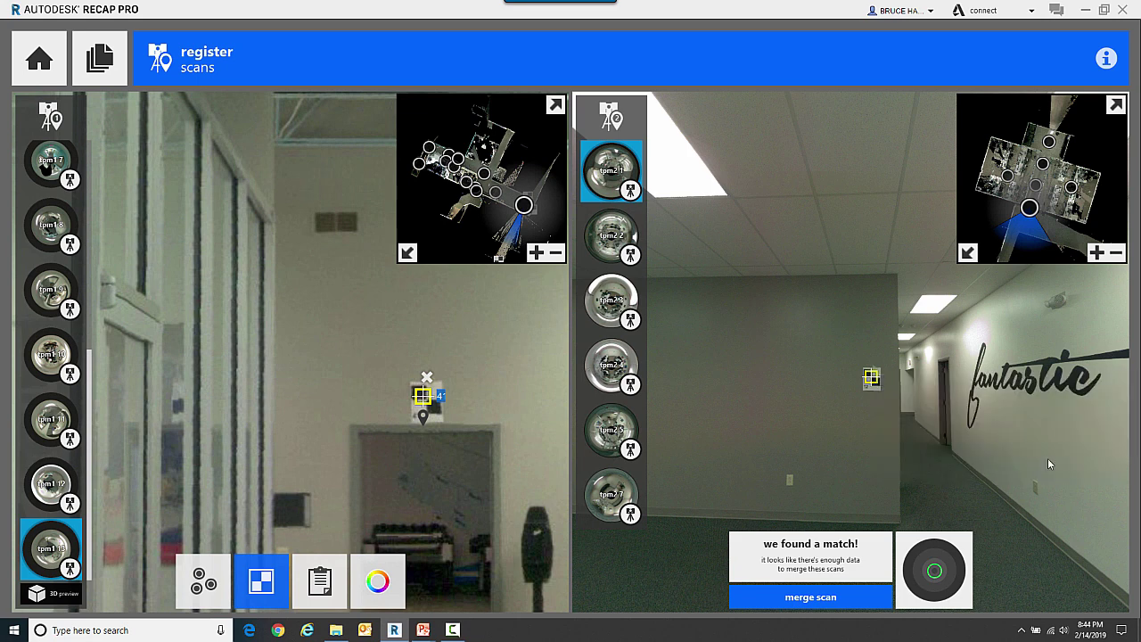
Name the lettering target 13 in tpm2.1, then enter 41 for the doorway target
{"action": "left_click_drag", "start_coordinate": [1035, 436], "coordinate": [784, 425]}
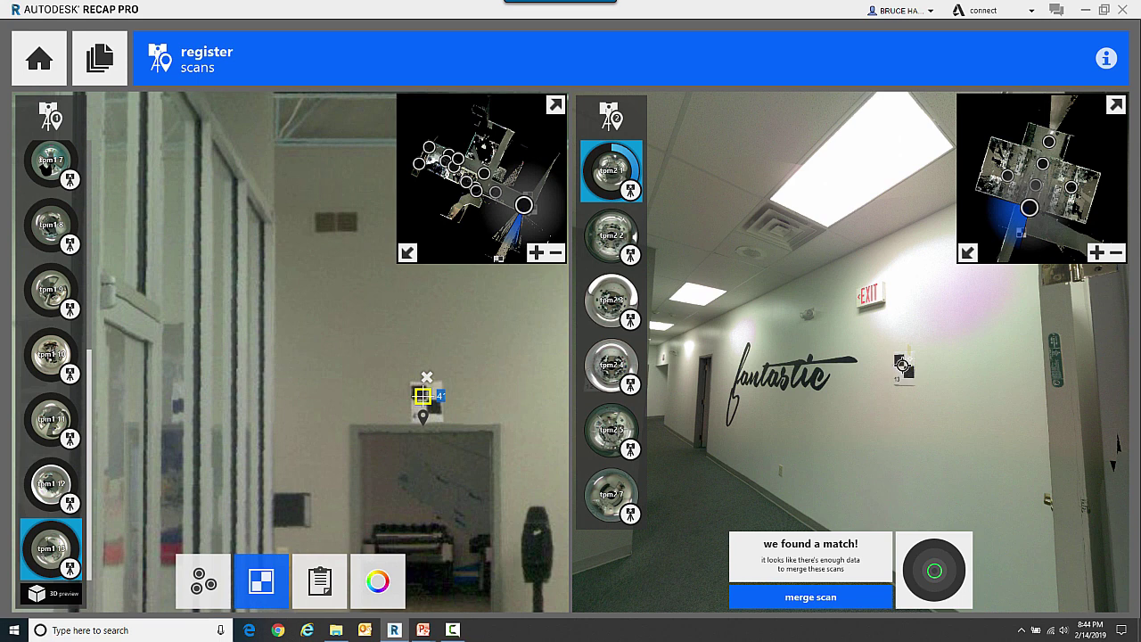
{"action": "left_click", "coordinate": [904, 366]}
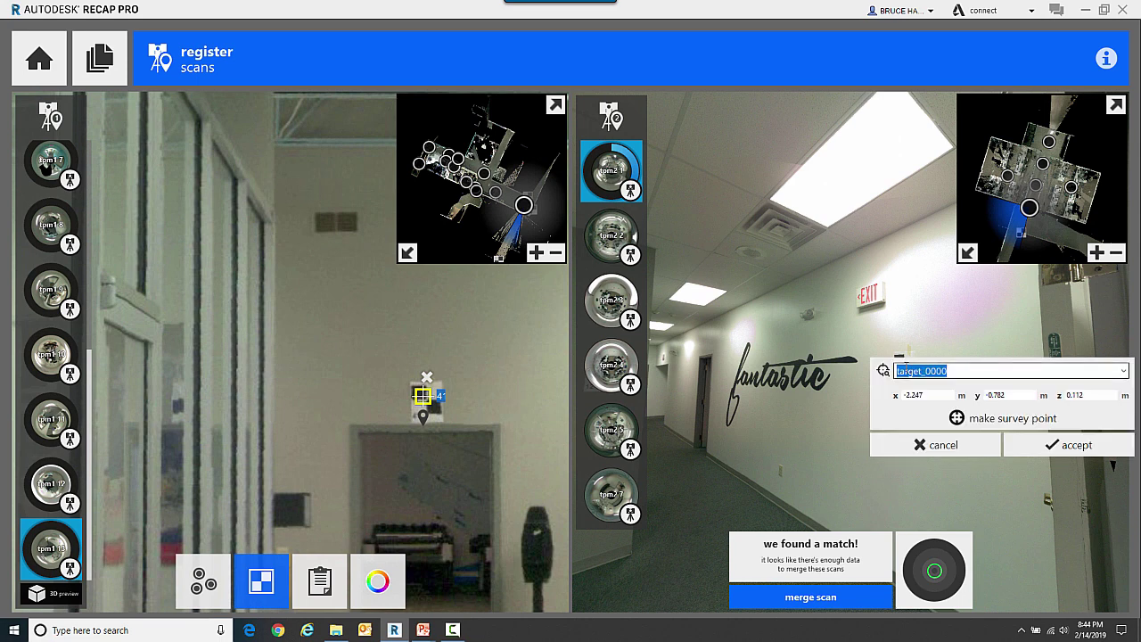
{"action": "type", "text": "13"}
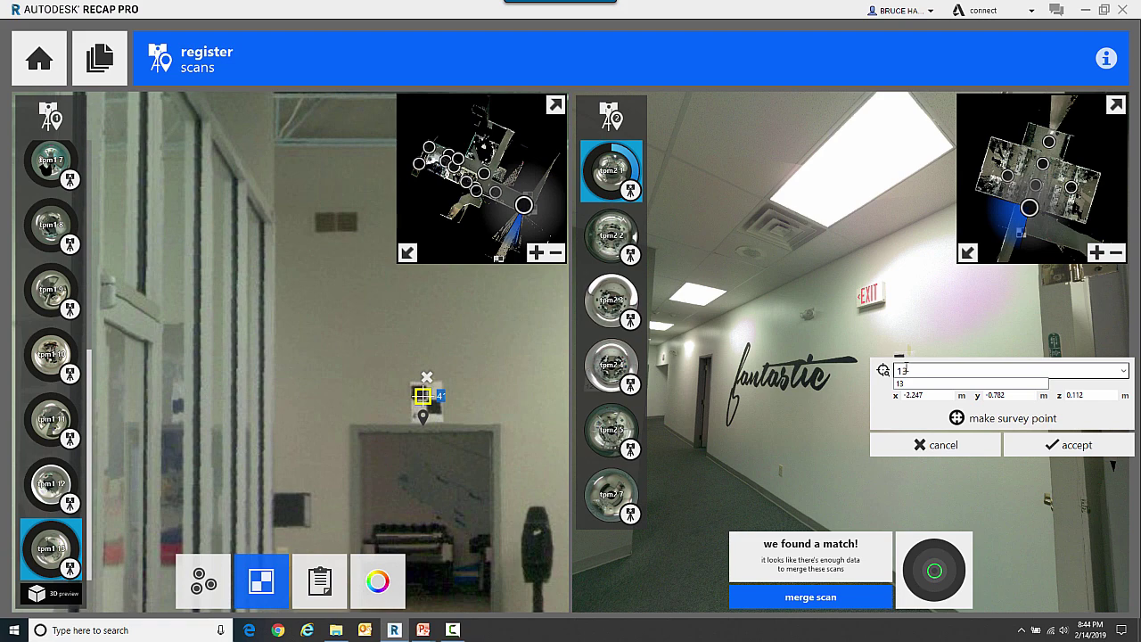
{"action": "left_click", "coordinate": [1040, 446]}
{"action": "mouse_move", "coordinate": [987, 425]}
{"action": "left_mouse_down"}
{"action": "mouse_move", "coordinate": [698, 398]}
{"action": "mouse_move", "coordinate": [794, 459]}
{"action": "mouse_move", "coordinate": [876, 408]}
{"action": "left_mouse_up"}
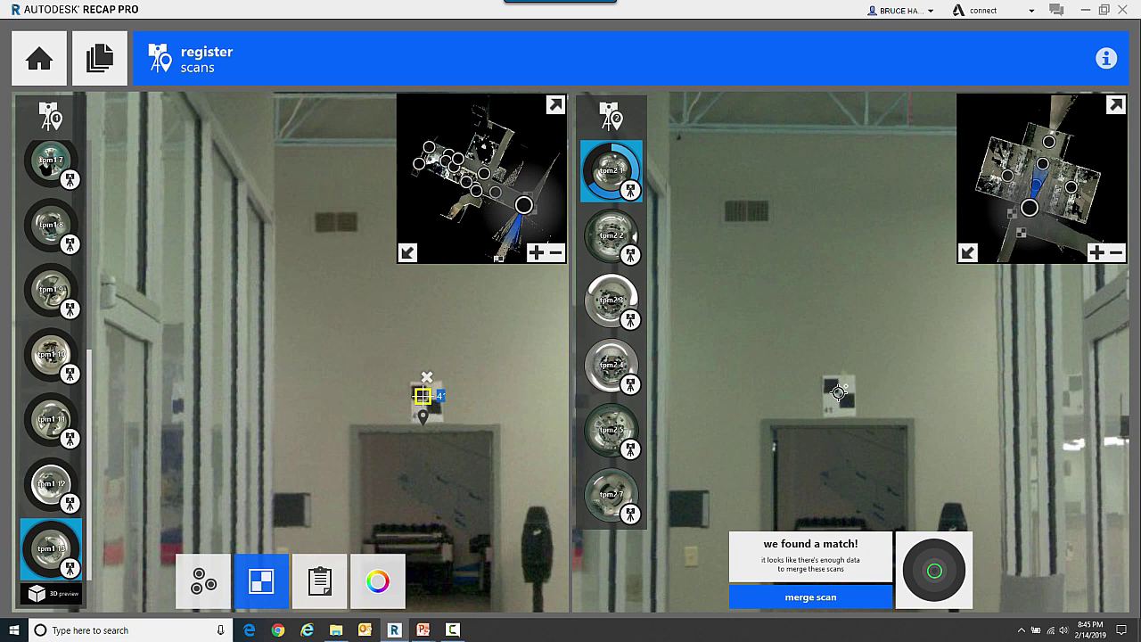
{"action": "left_click", "coordinate": [838, 392]}
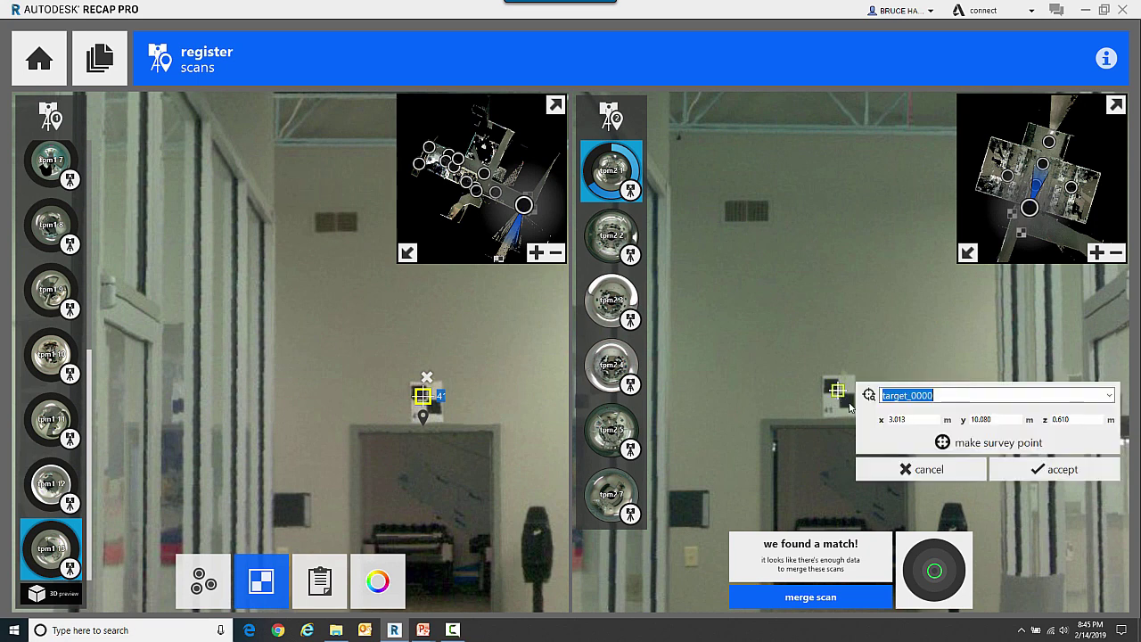
{"action": "type", "text": "41"}
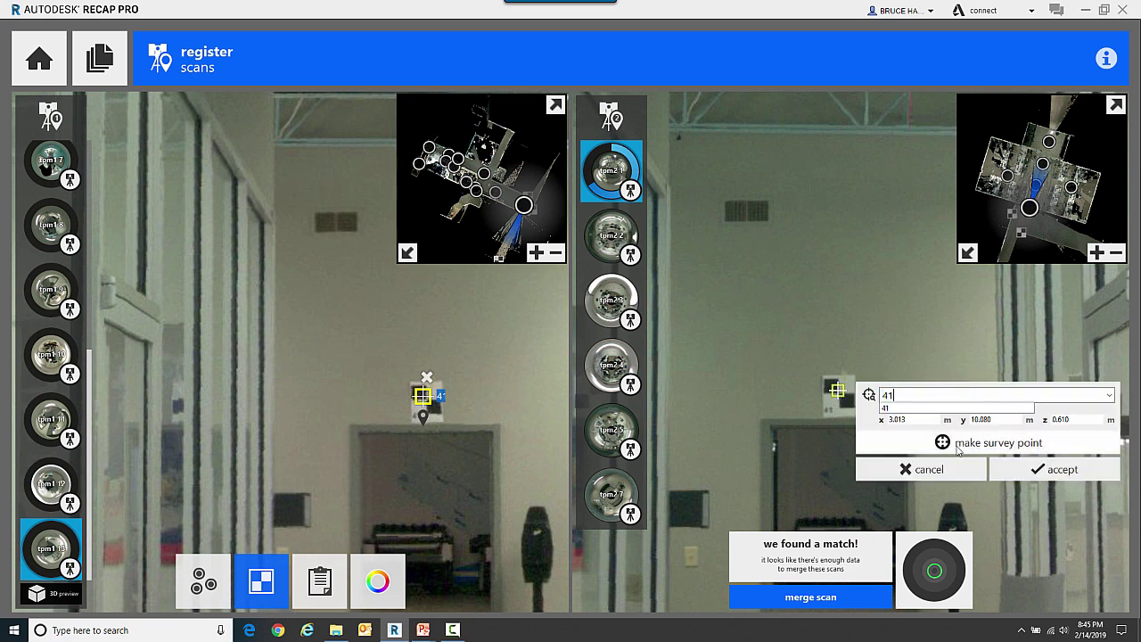
Accept target 41 in the tpm2.1 scan to pair the two scans
{"action": "left_click", "coordinate": [1037, 468]}
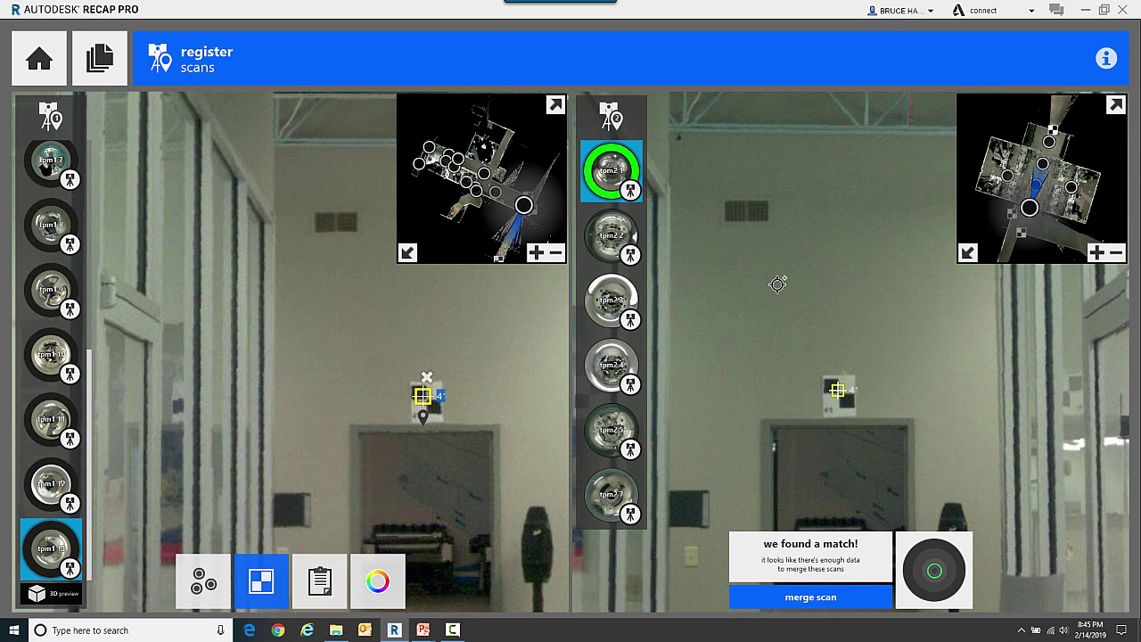
Merge the tpm2 scans into the tpm1 registration
{"action": "left_click", "coordinate": [800, 598]}
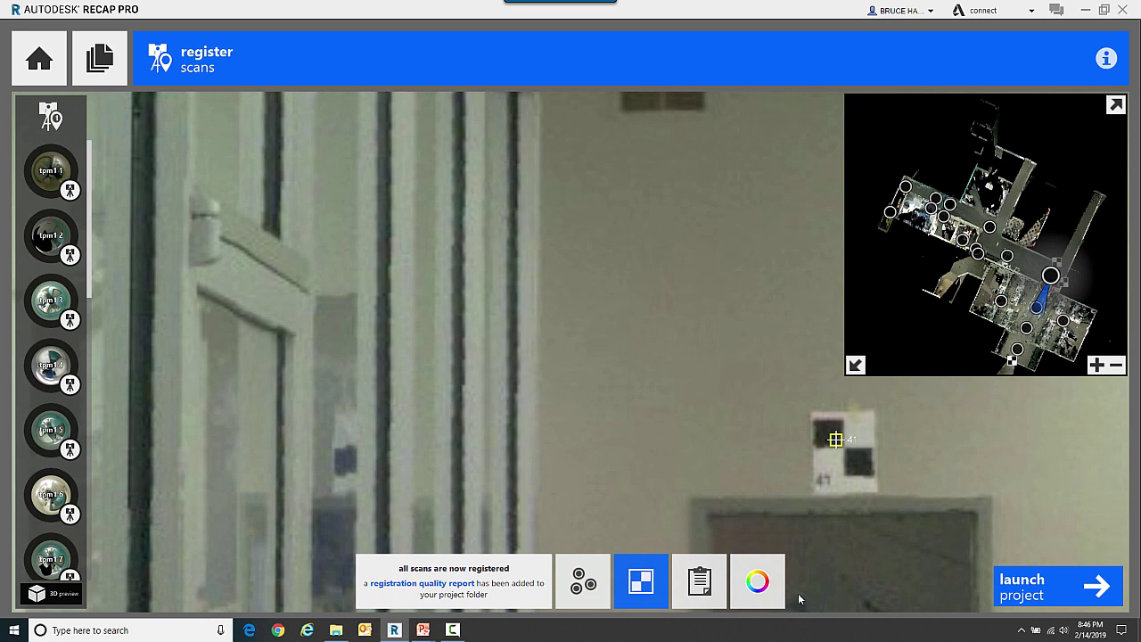
Launch the registered Merge project, then orbit and pan the combined point cloud
{"action": "left_click", "coordinate": [1019, 594]}
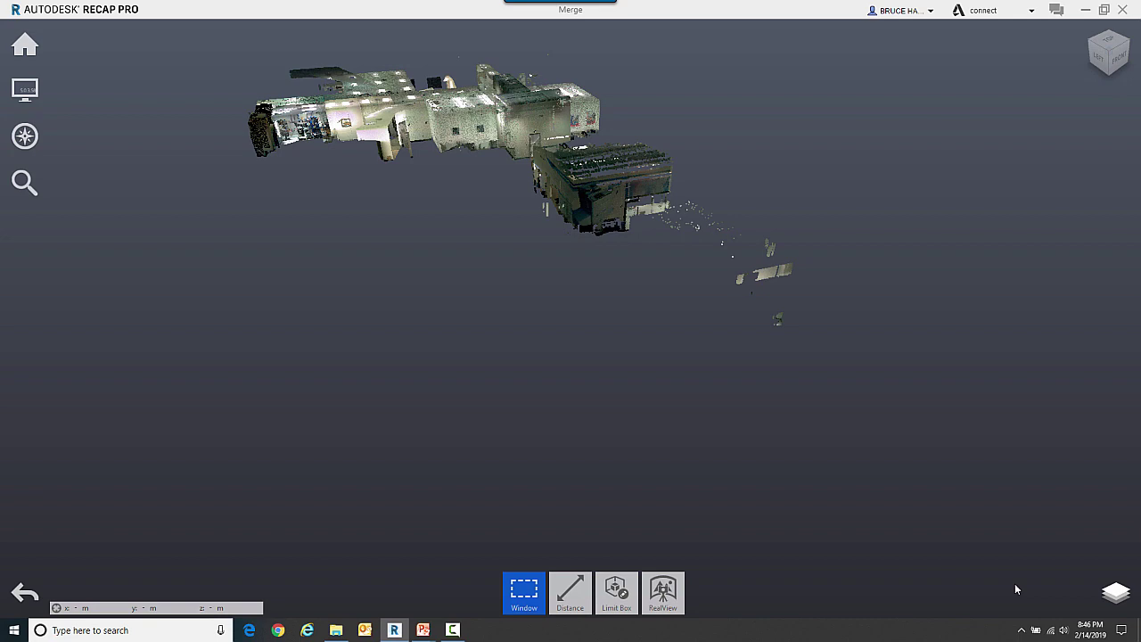
{"action": "left_click_drag", "start_coordinate": [560, 292], "coordinate": [608, 437]}
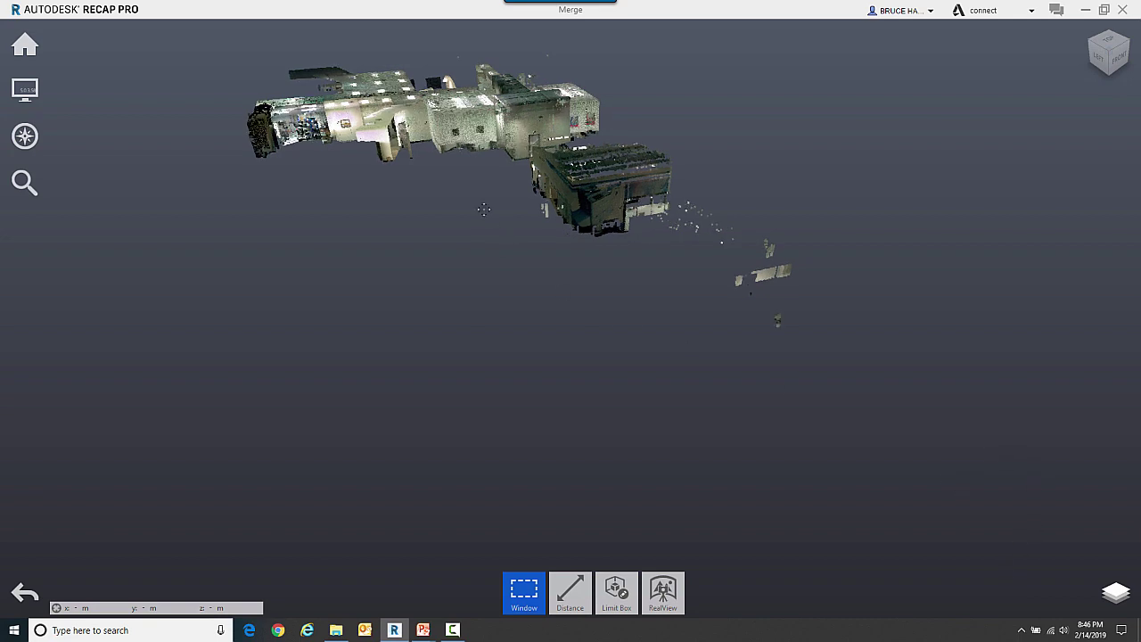
{"action": "middle_click_drag", "start_coordinate": [607, 438], "coordinate": [667, 463]}
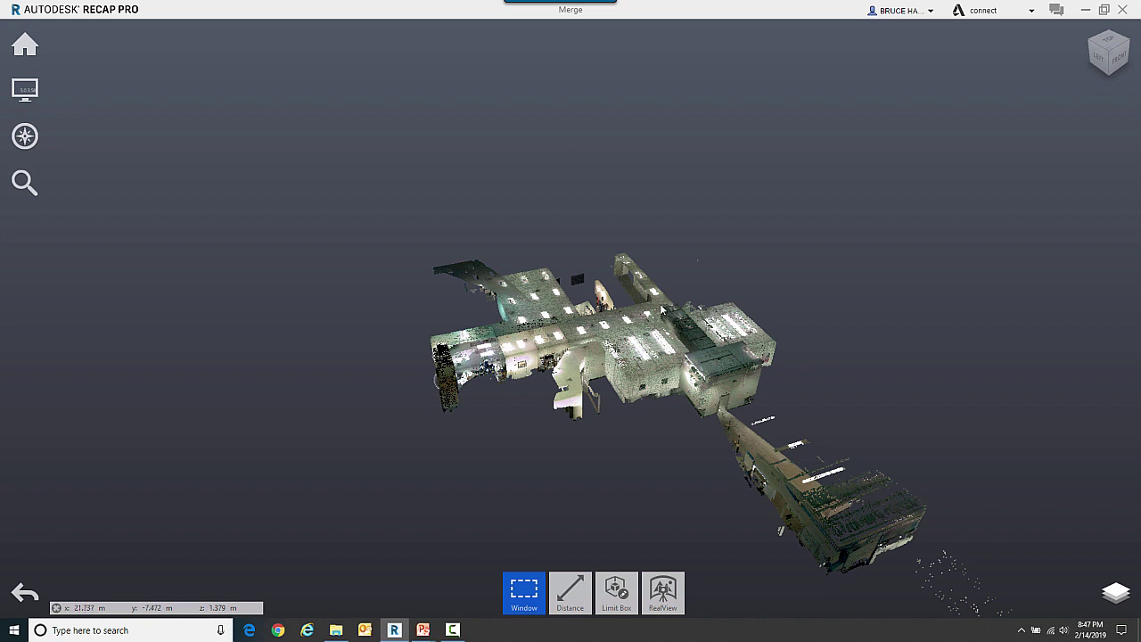
Enter RealView and hop between scan bubbles down the glass hallway to face the computer lab
{"action": "left_click", "coordinate": [662, 593]}
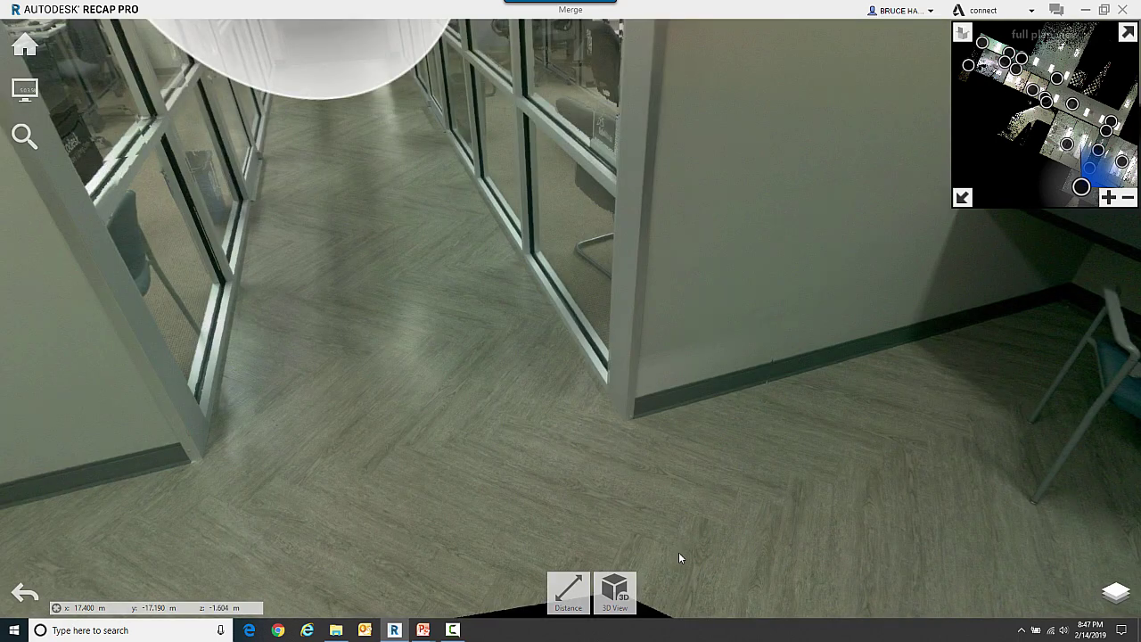
{"action": "left_click", "coordinate": [774, 359]}
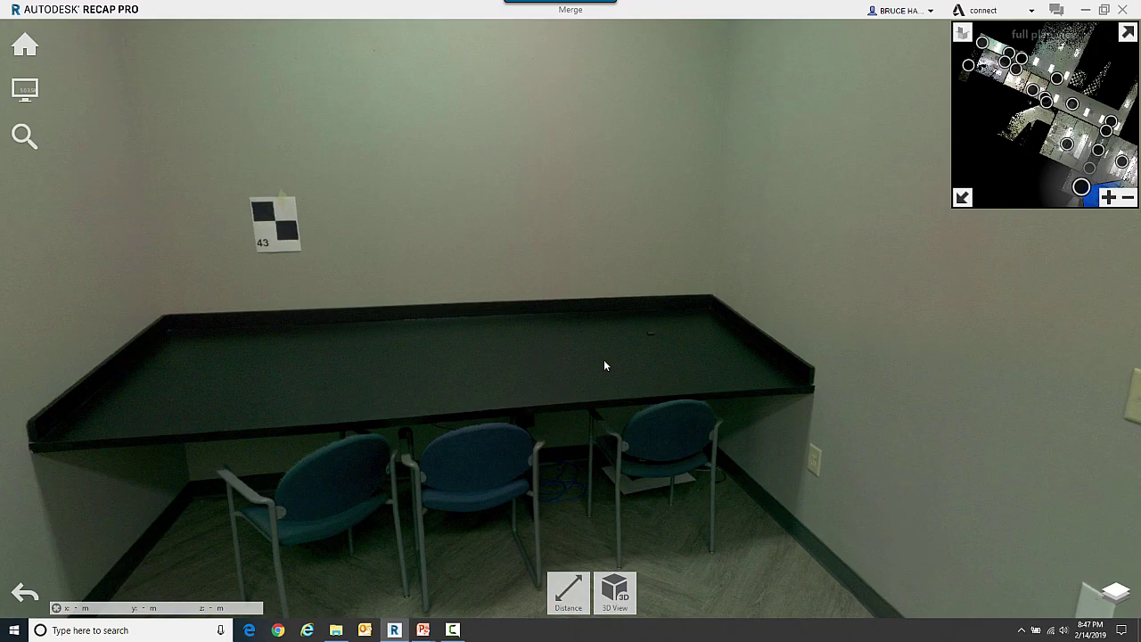
{"action": "left_click_drag", "start_coordinate": [604, 360], "coordinate": [476, 384]}
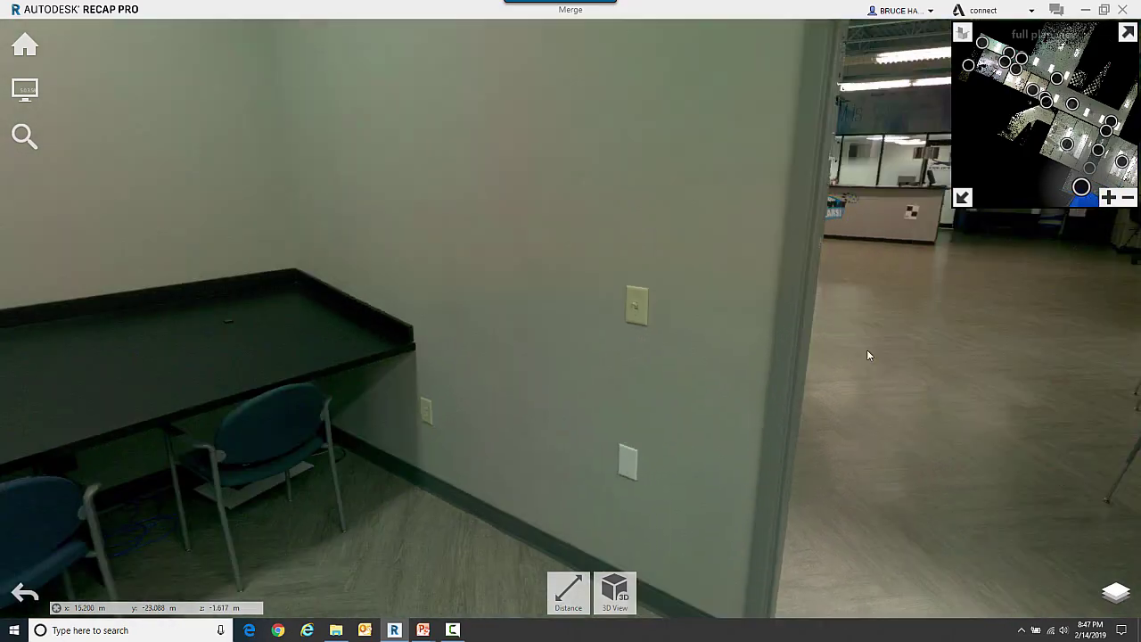
{"action": "mouse_move", "coordinate": [867, 349]}
{"action": "left_mouse_down"}
{"action": "mouse_move", "coordinate": [565, 336]}
{"action": "mouse_move", "coordinate": [627, 394]}
{"action": "mouse_move", "coordinate": [847, 395]}
{"action": "mouse_move", "coordinate": [1075, 526]}
{"action": "left_mouse_up"}
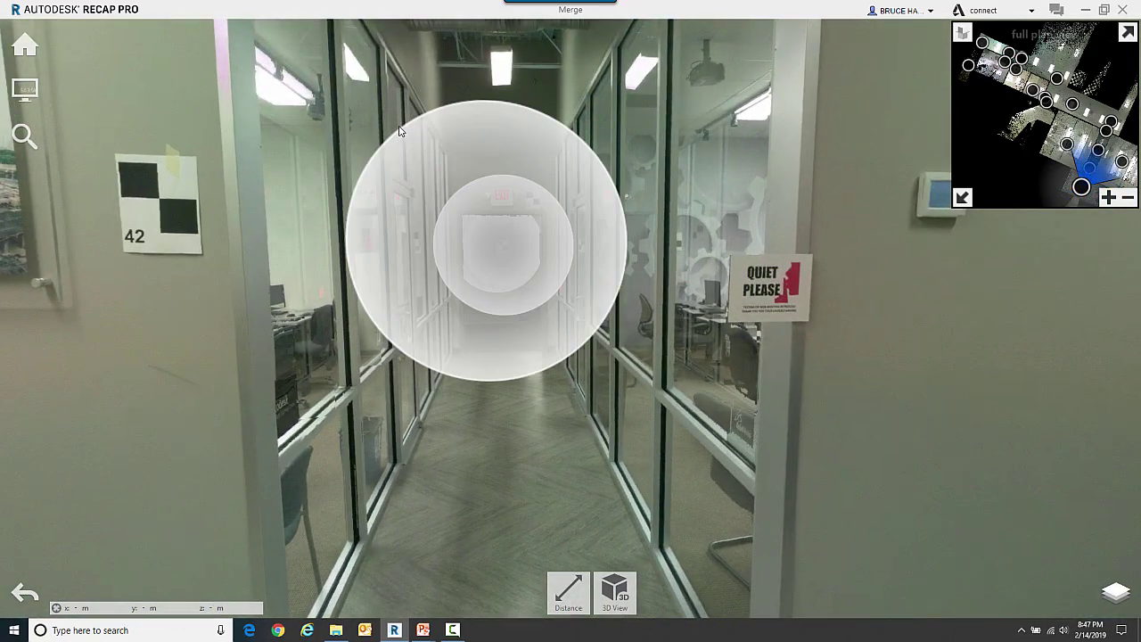
{"action": "left_click", "coordinate": [477, 150]}
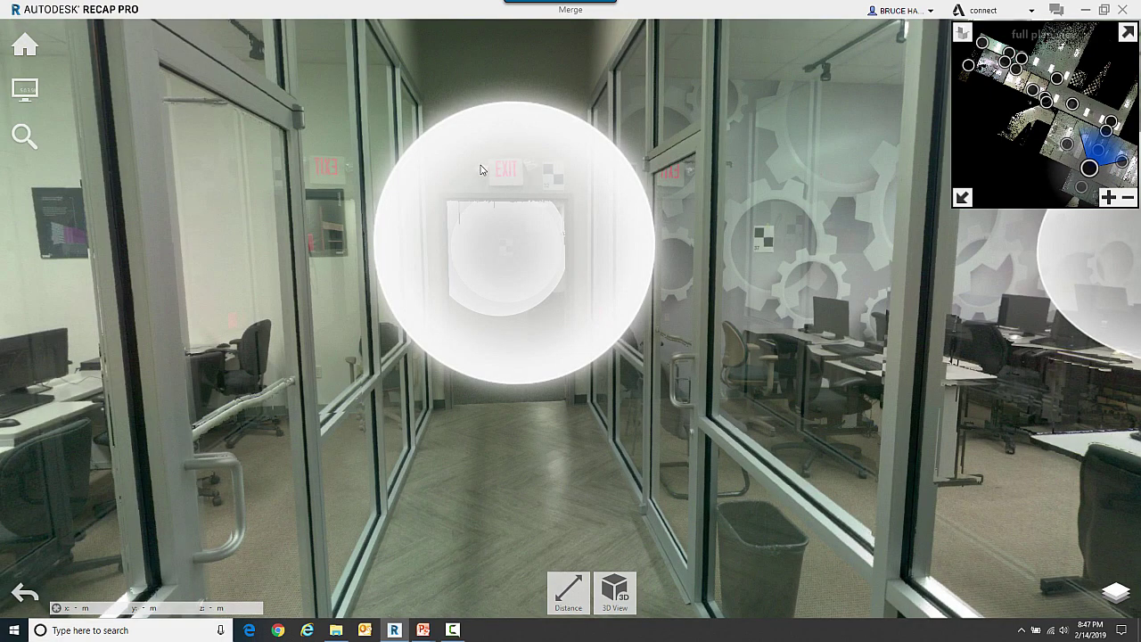
{"action": "mouse_move", "coordinate": [501, 245]}
{"action": "left_mouse_down"}
{"action": "mouse_move", "coordinate": [806, 281]}
{"action": "mouse_move", "coordinate": [522, 259]}
{"action": "left_mouse_up"}
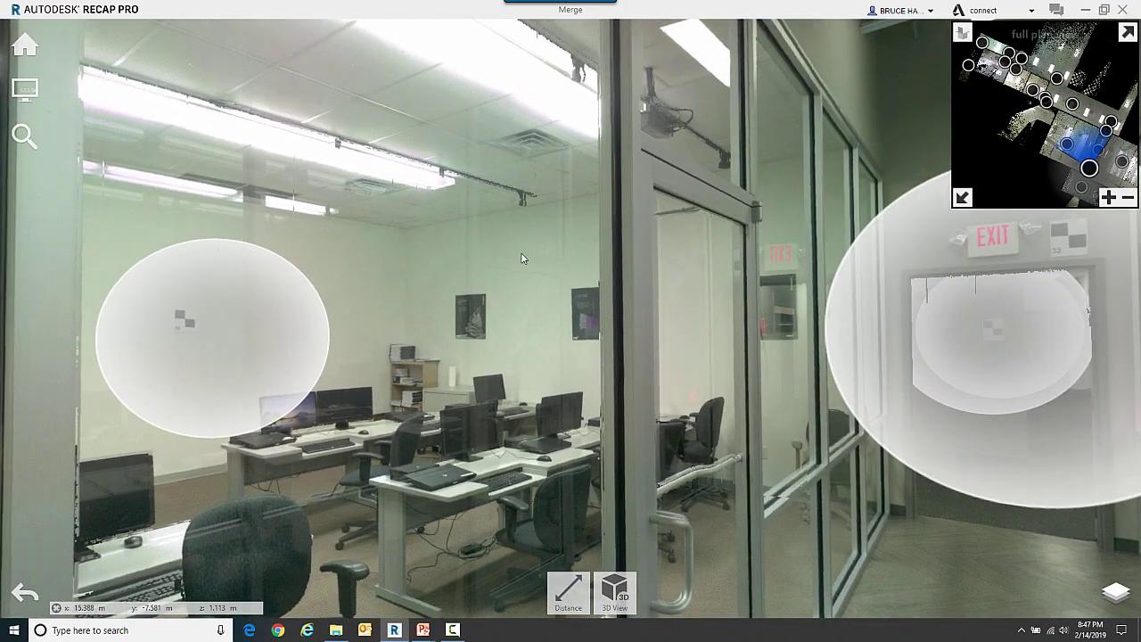